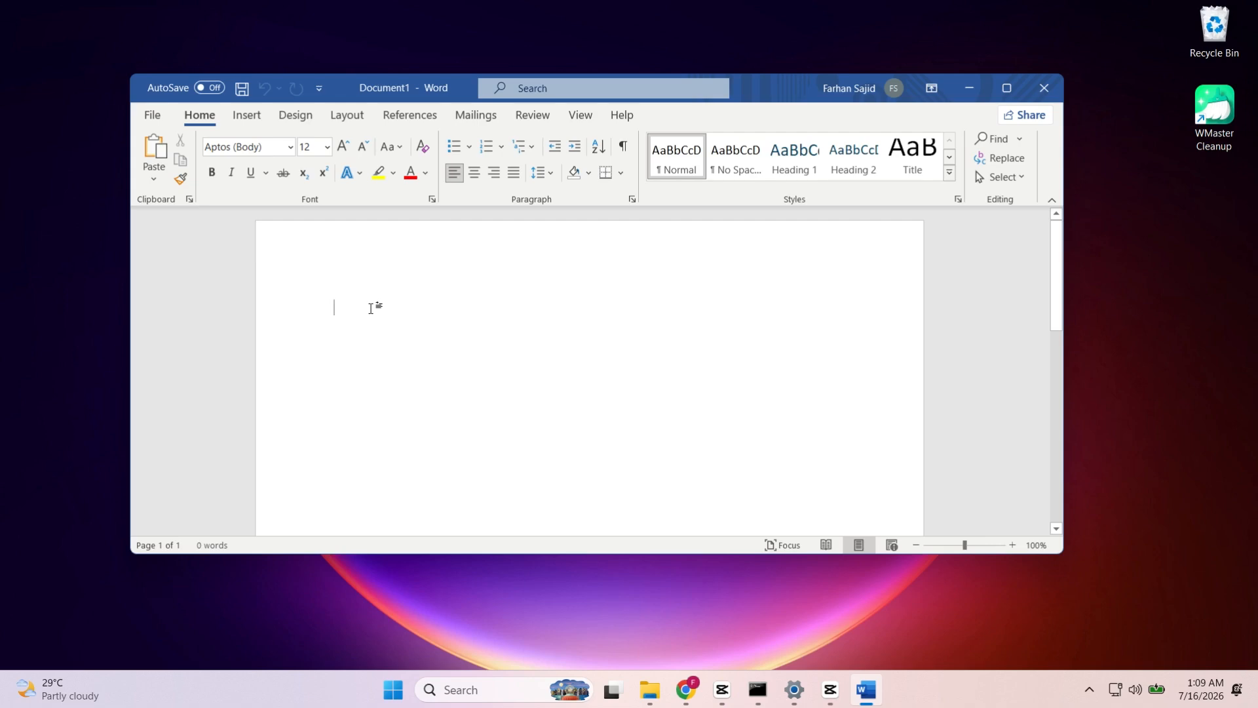
Step: Write "Subscribe" in the blank document and format it bold, italic and underlined
text(S)
text(Subscribe)
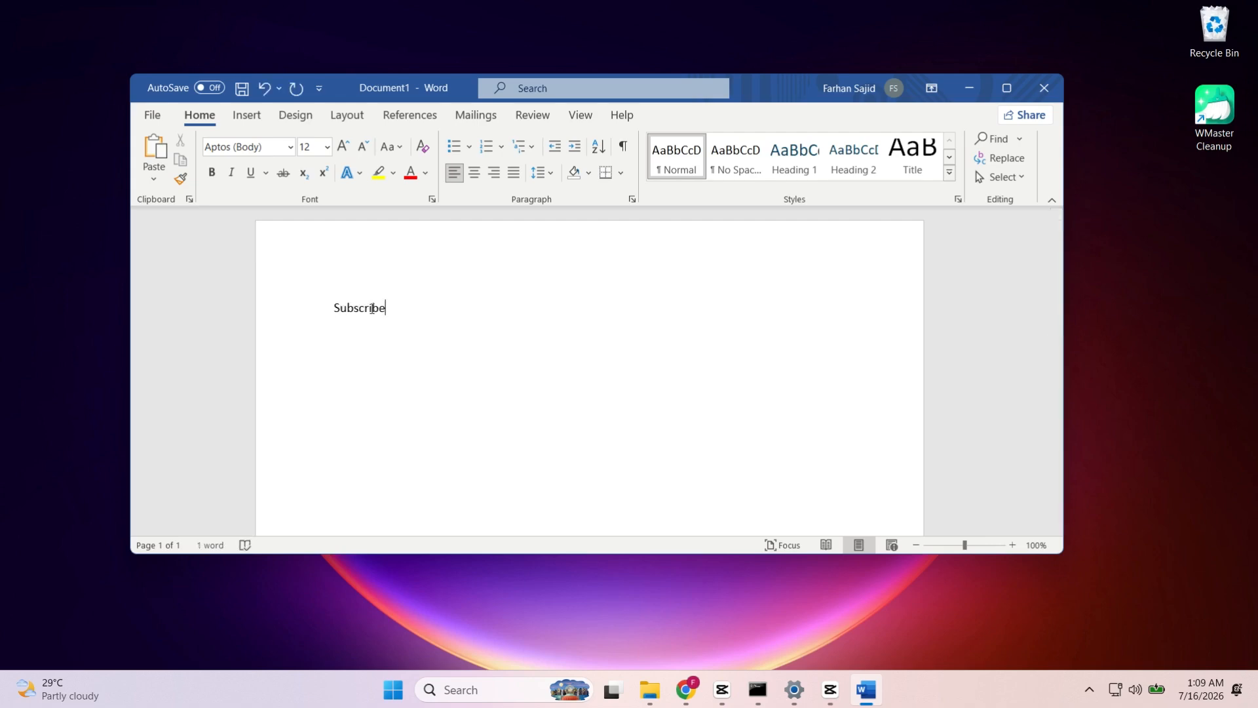
key(ctrl+a)
key(ctrl+b)
key(ctrl+i)
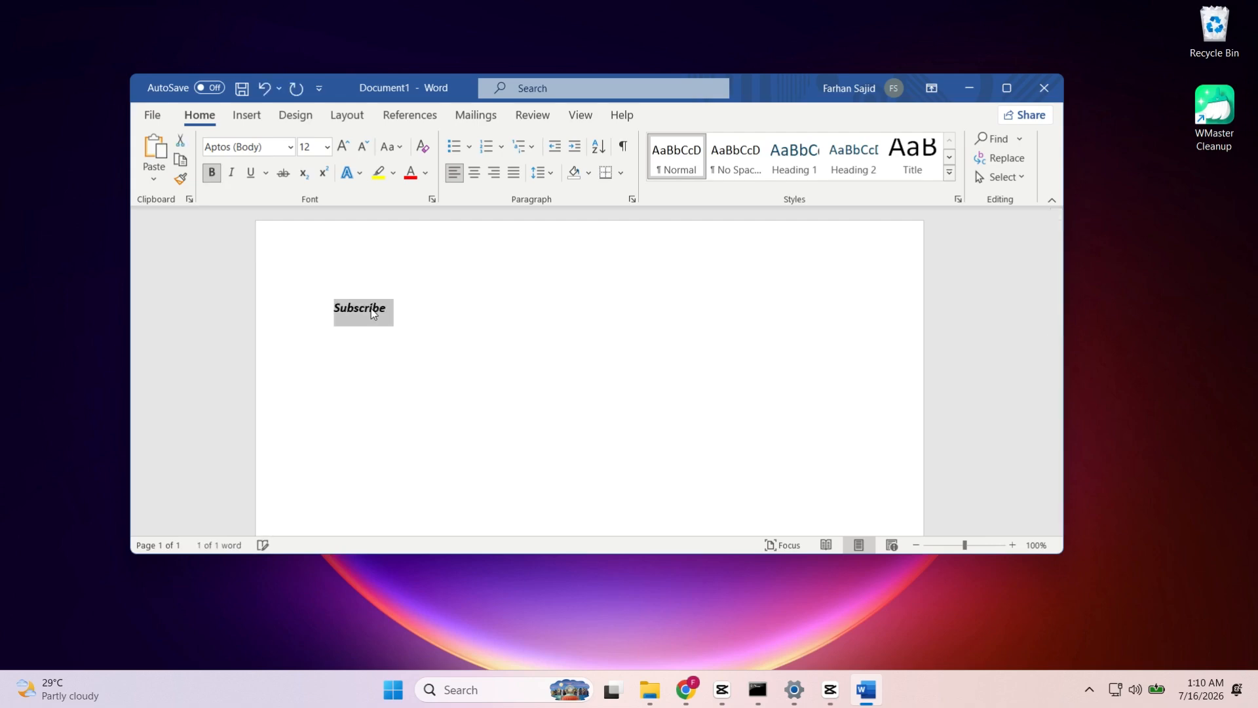
key(ctrl+u)
click(457, 323)
Step: Save the document to the desktop as Subscribe.docx and close Word
click(152, 115)
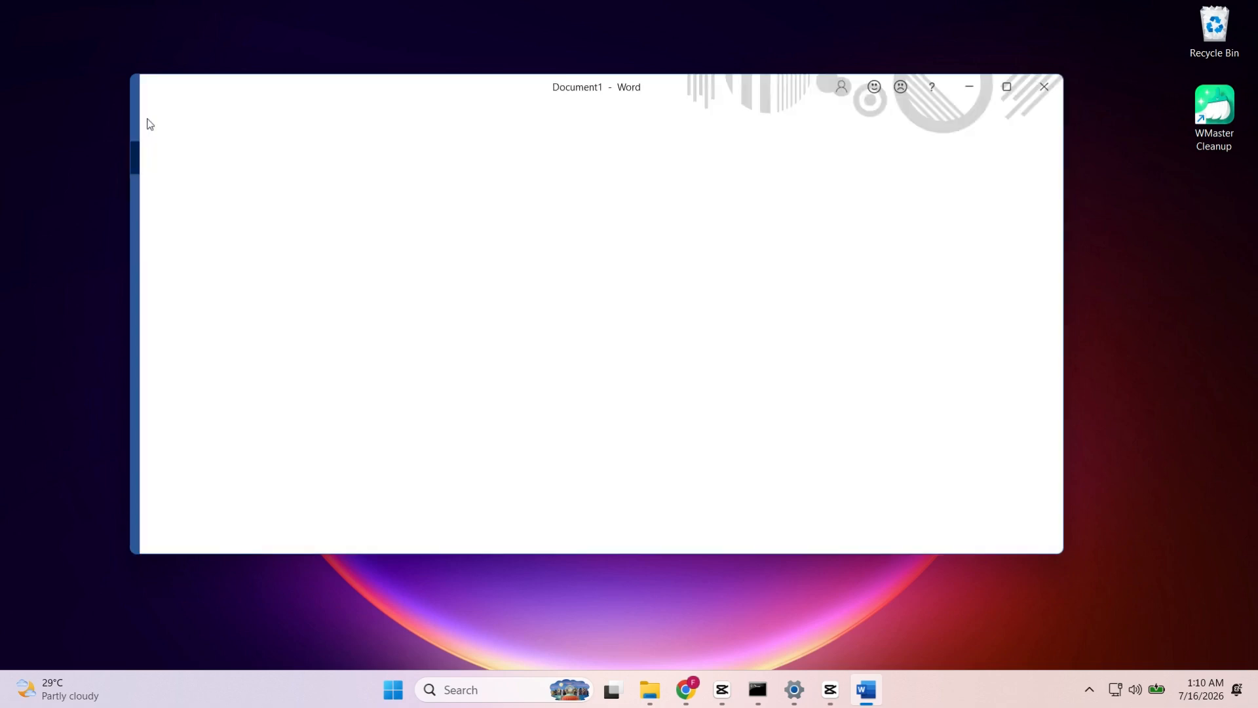
click(207, 295)
click(371, 397)
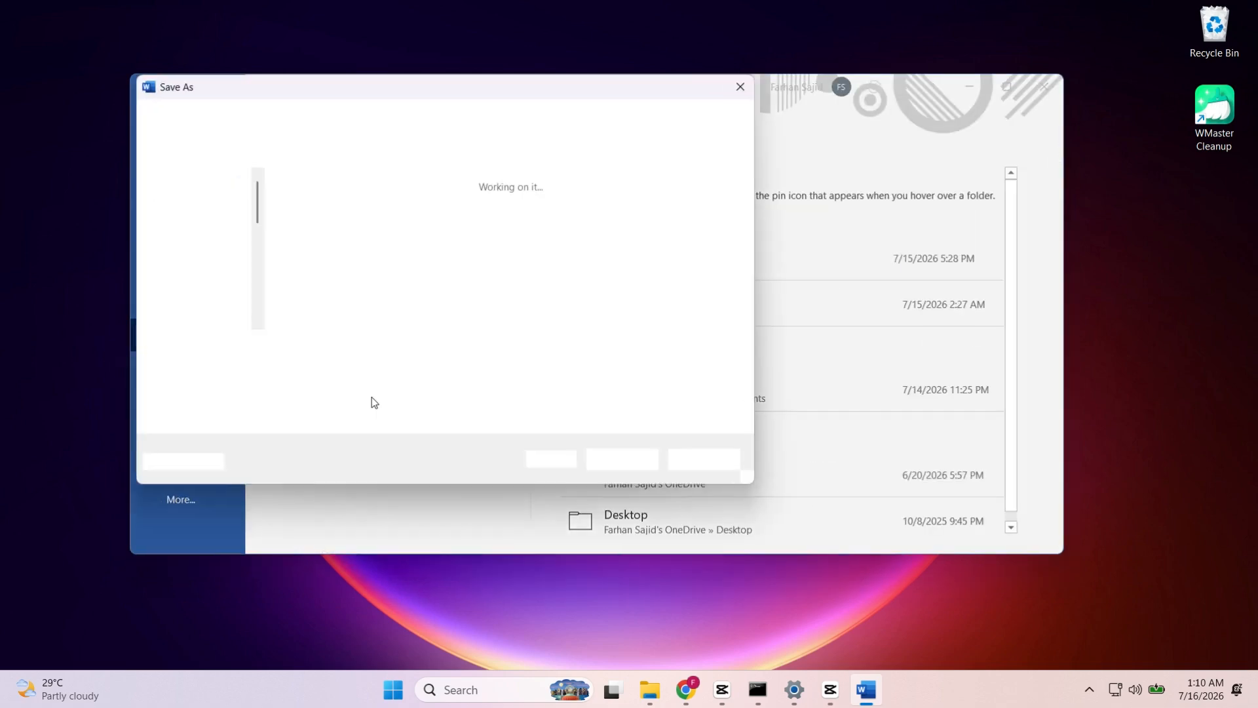
click(622, 460)
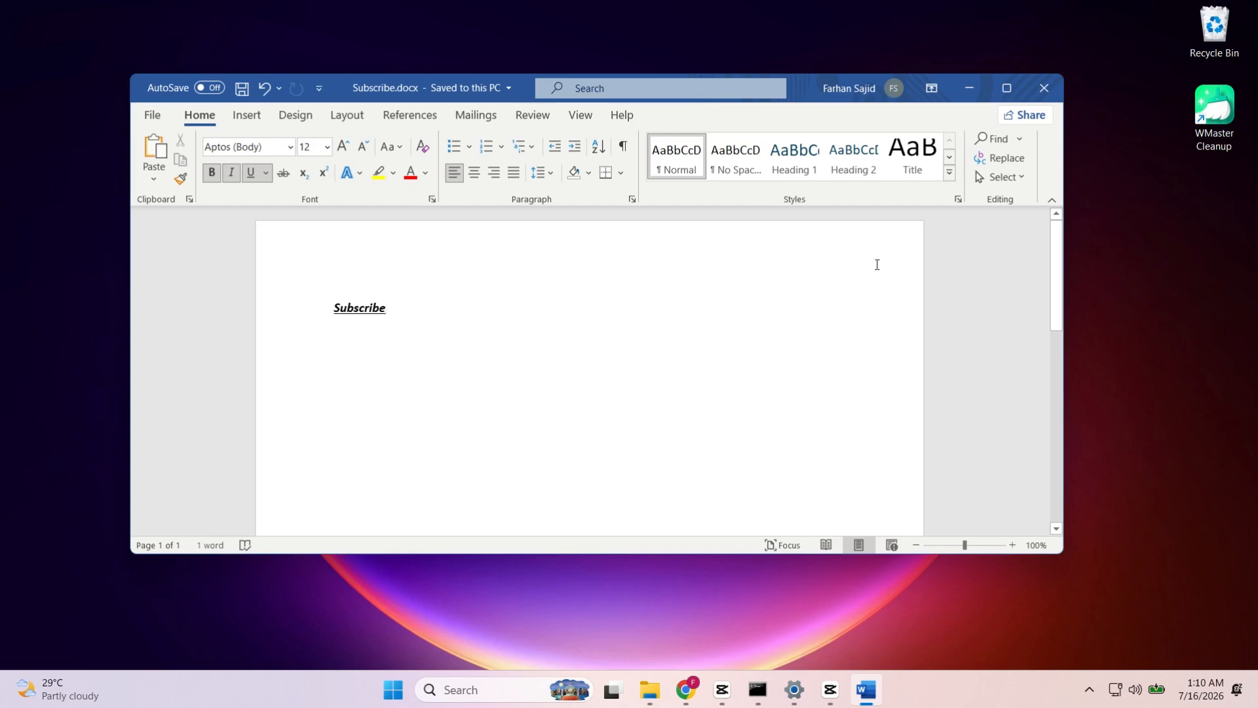
click(1046, 89)
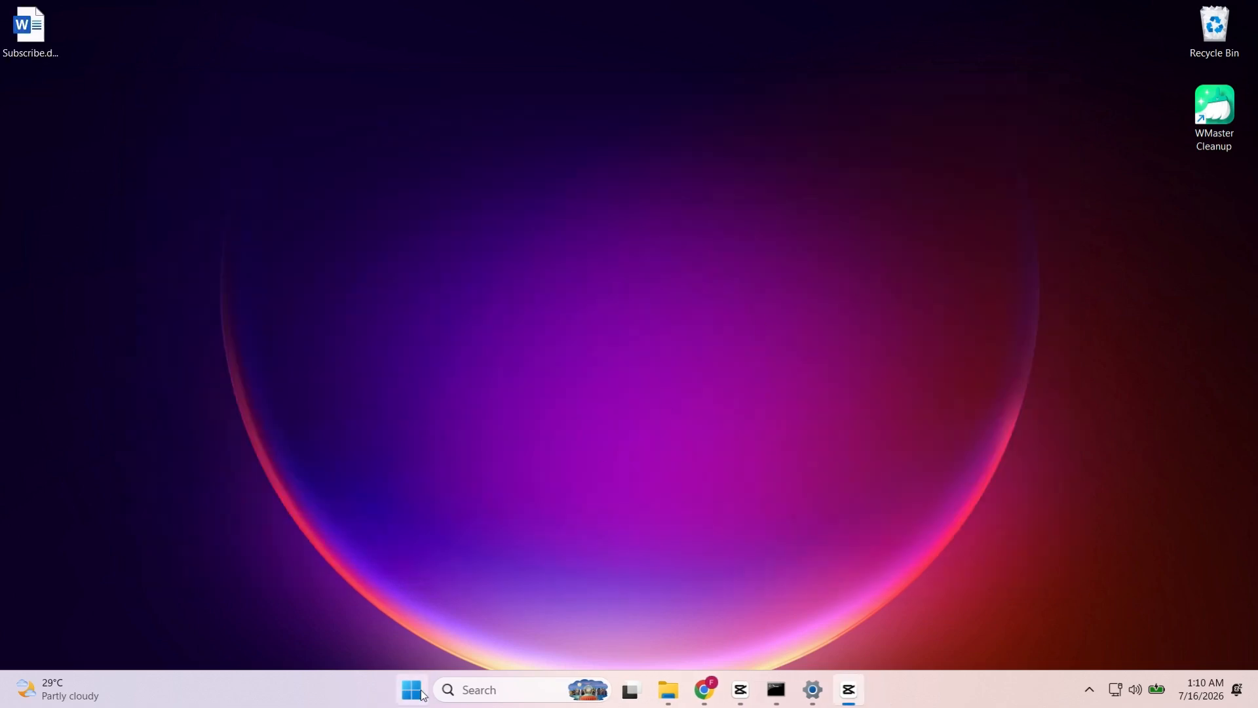
Step: Launch Excel and show its account page with the product activation information
click(423, 695)
click(511, 462)
click(590, 382)
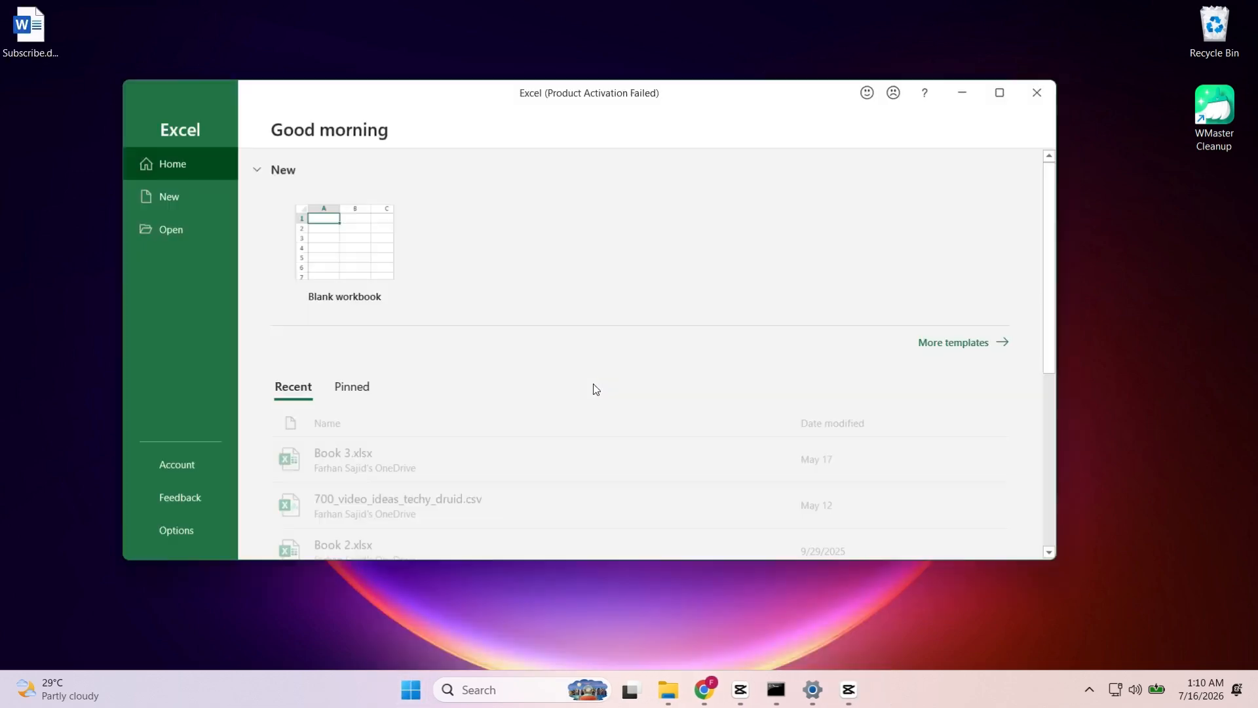
click(190, 455)
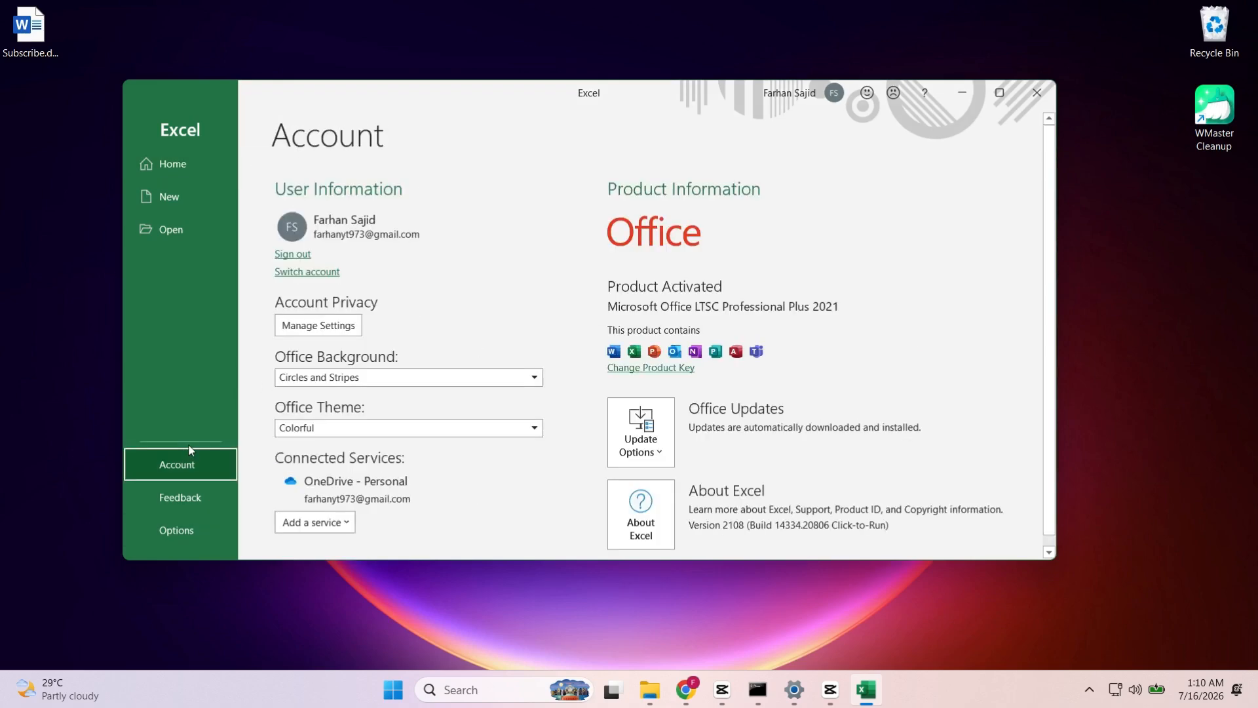
Step: Create a blank workbook and enter Like in cell A1 and Subscribe in cell A2
click(174, 165)
click(308, 255)
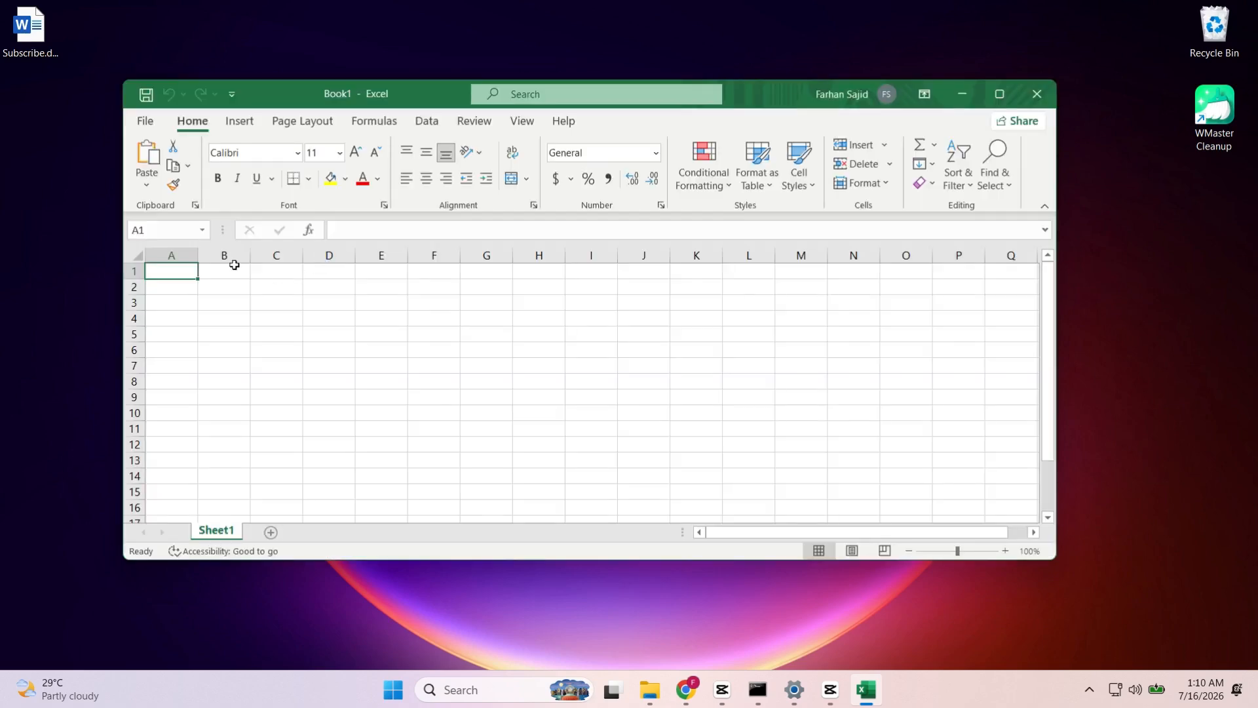
text(LIke)
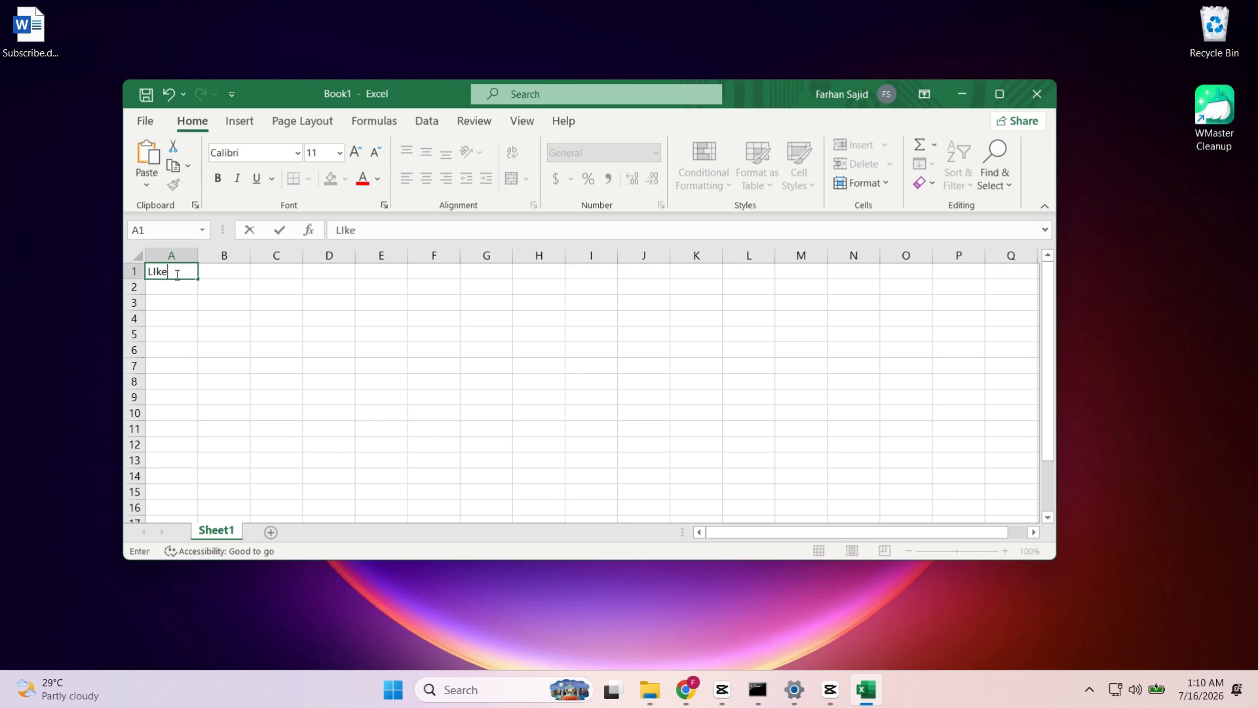
click(175, 289)
text(Subscribe)
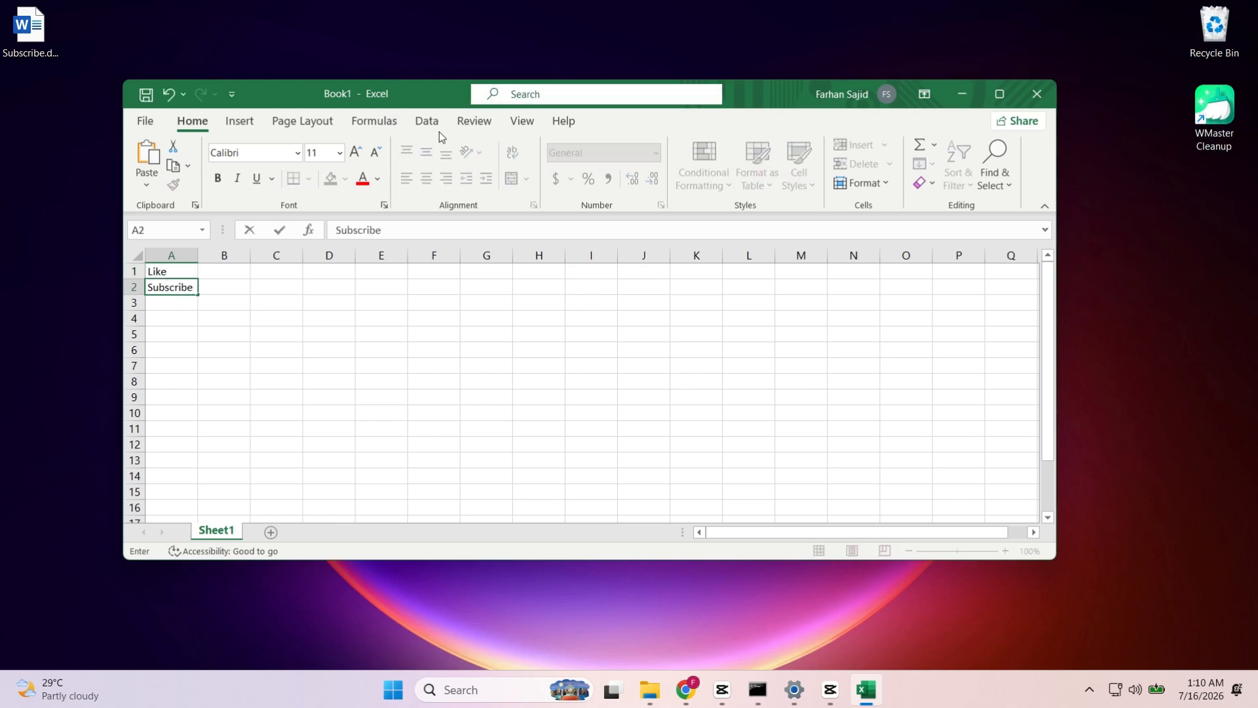
Step: Save the workbook to the Desktop folder as Book1.xlsx
click(145, 120)
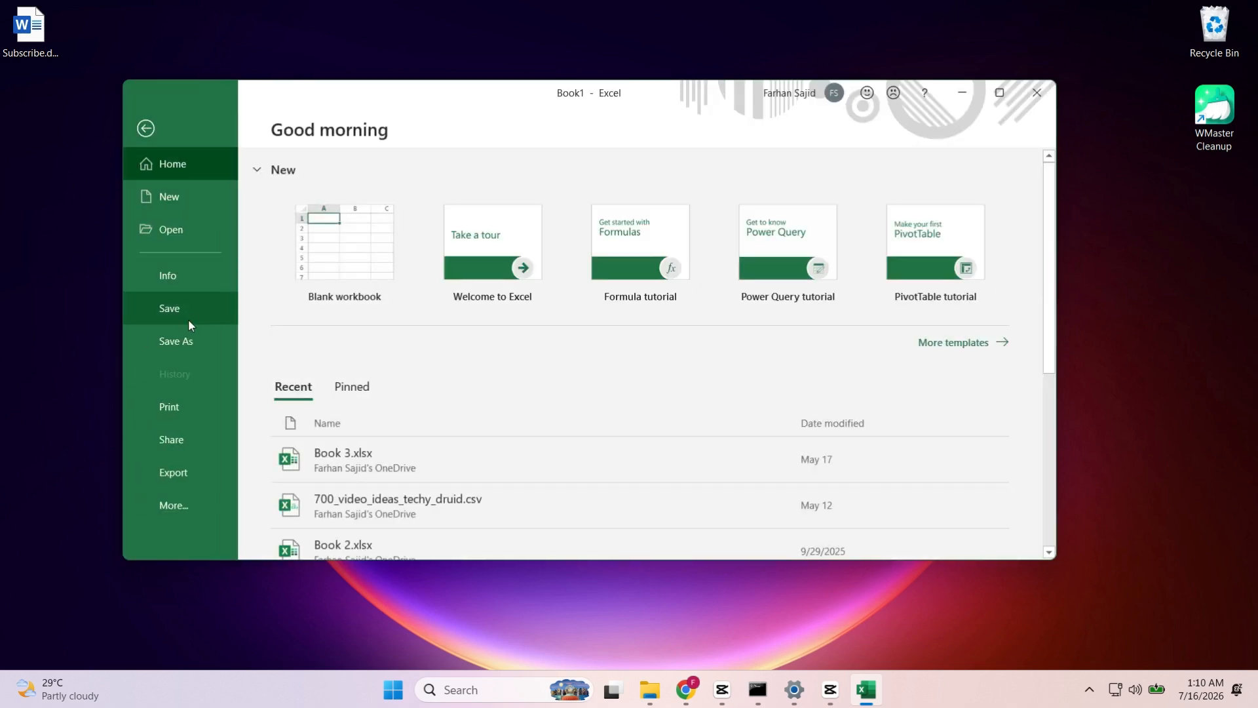
click(190, 337)
click(361, 399)
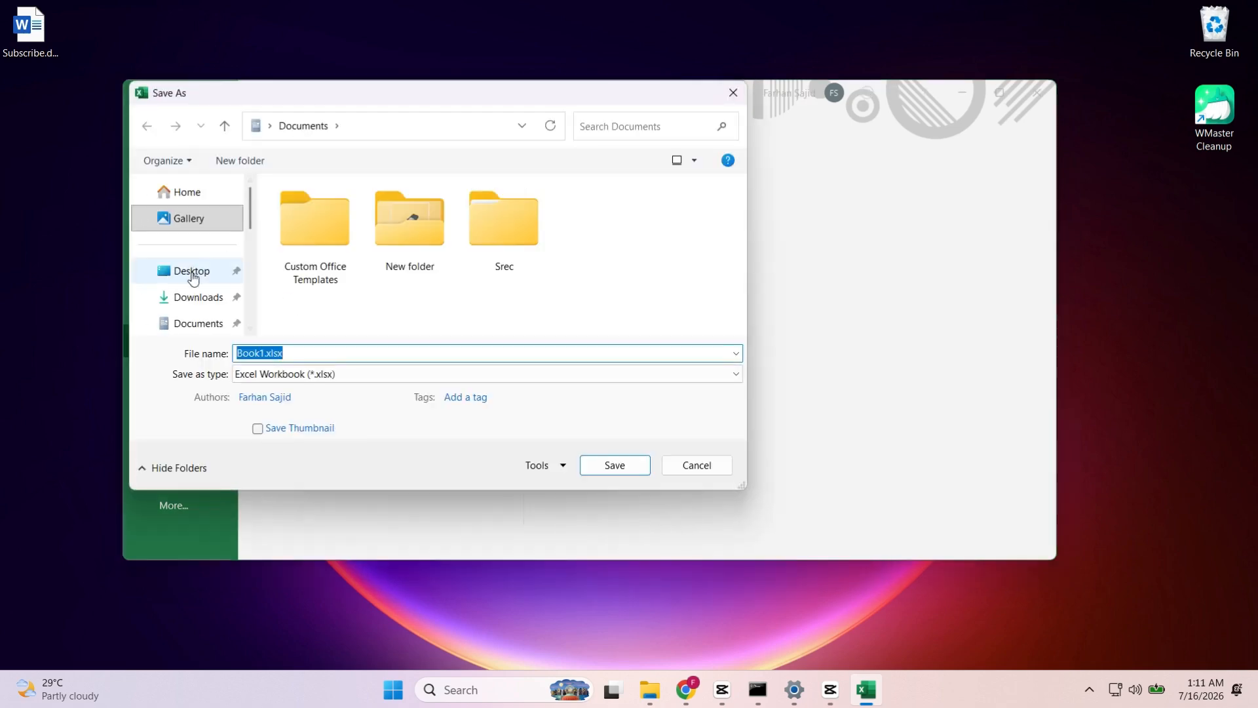
click(191, 272)
click(615, 466)
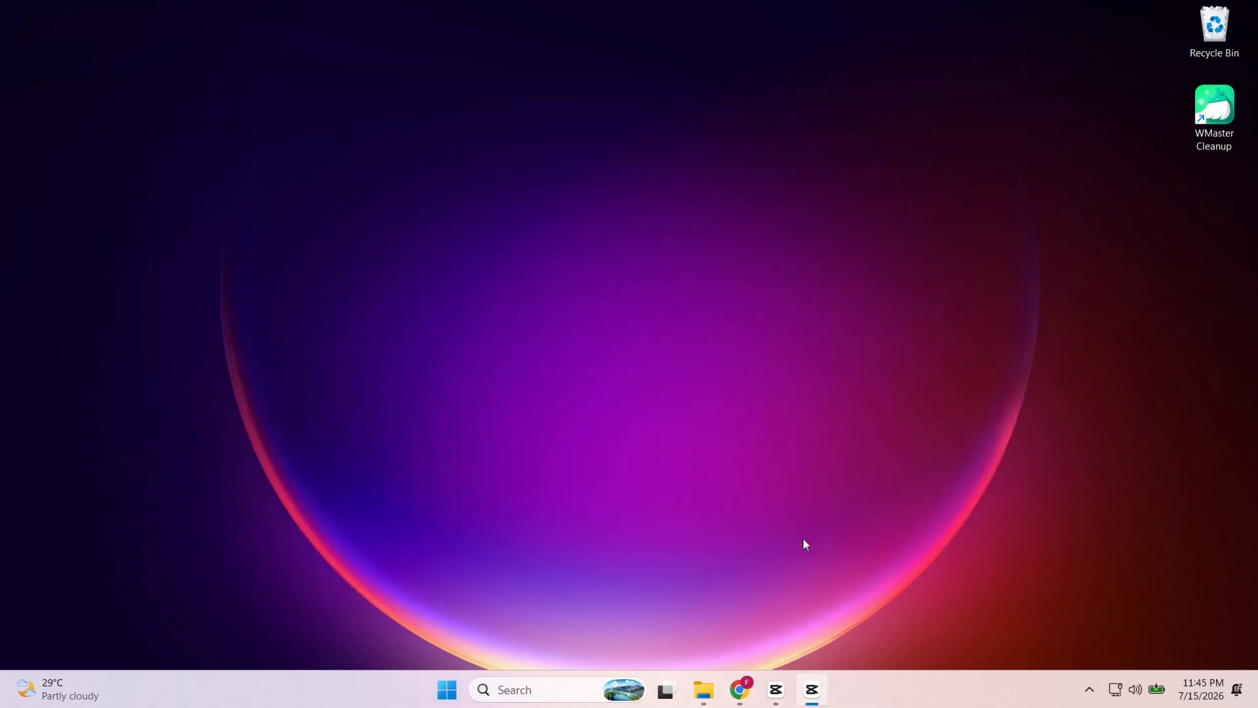
Step: Switch to Chrome, search Google for "office deployment tool" and open the official Microsoft download page
click(739, 689)
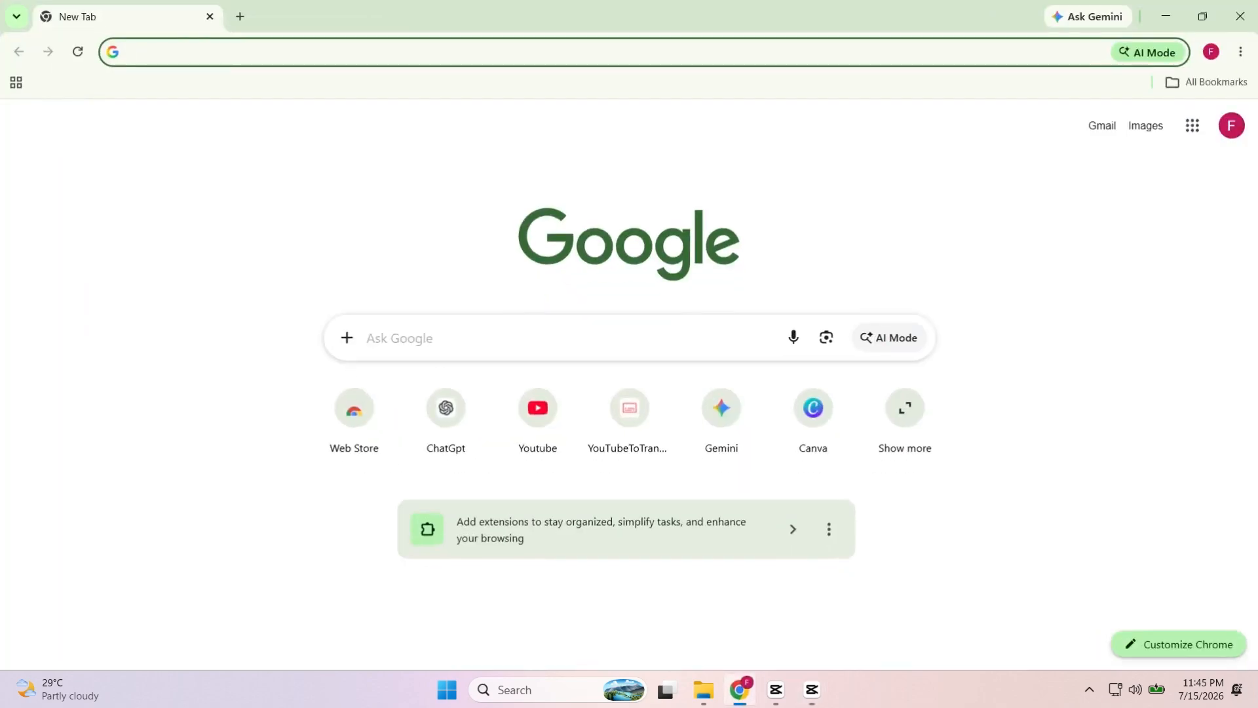
click(529, 330)
text(office deployment tool)
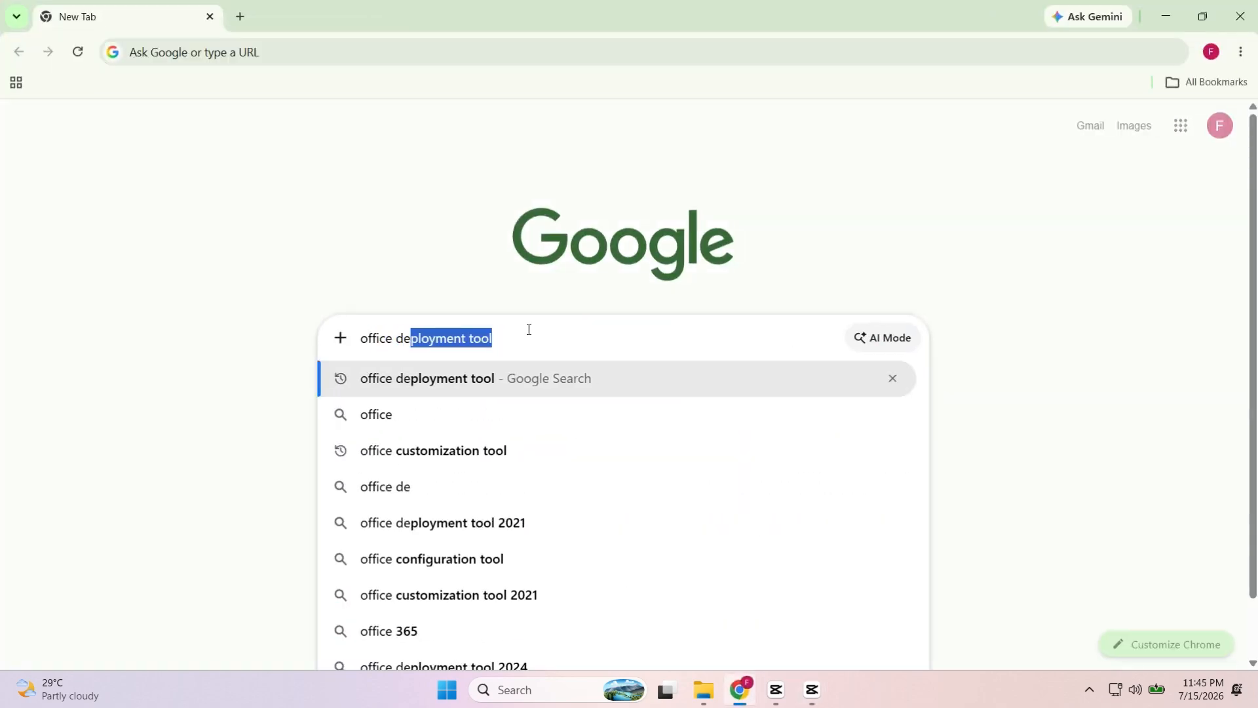
key(Right)
key(Return)
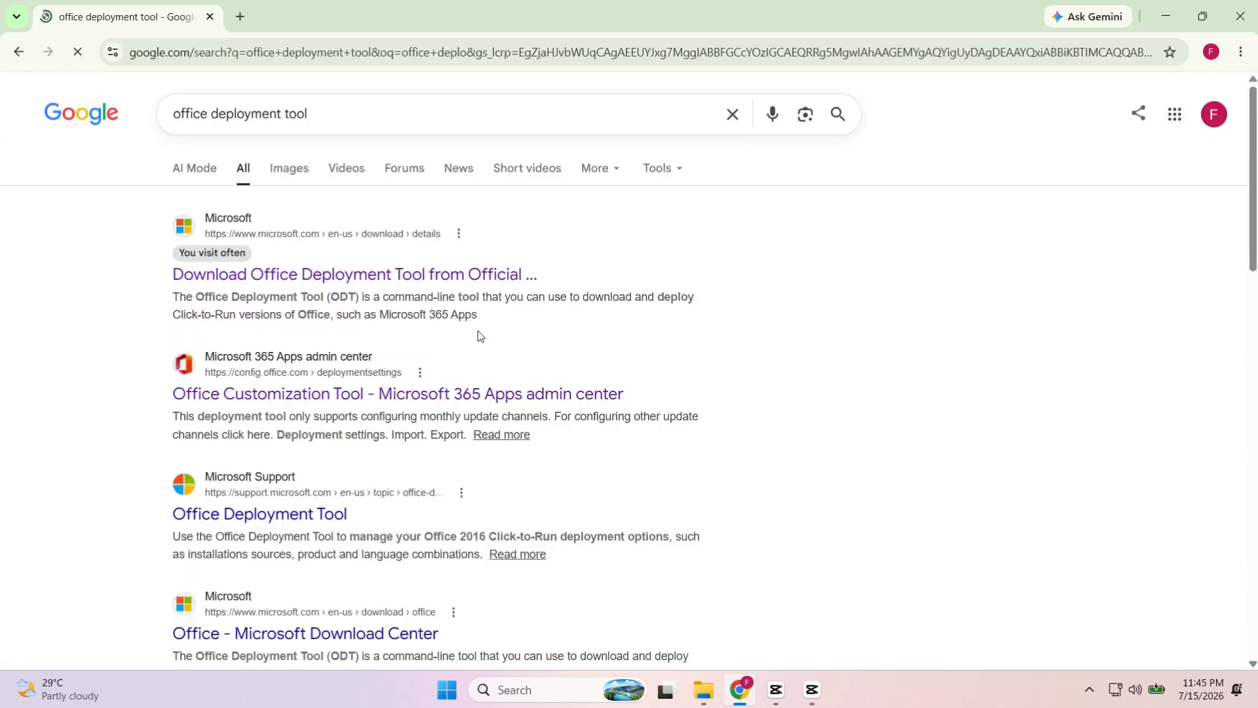
click(254, 278)
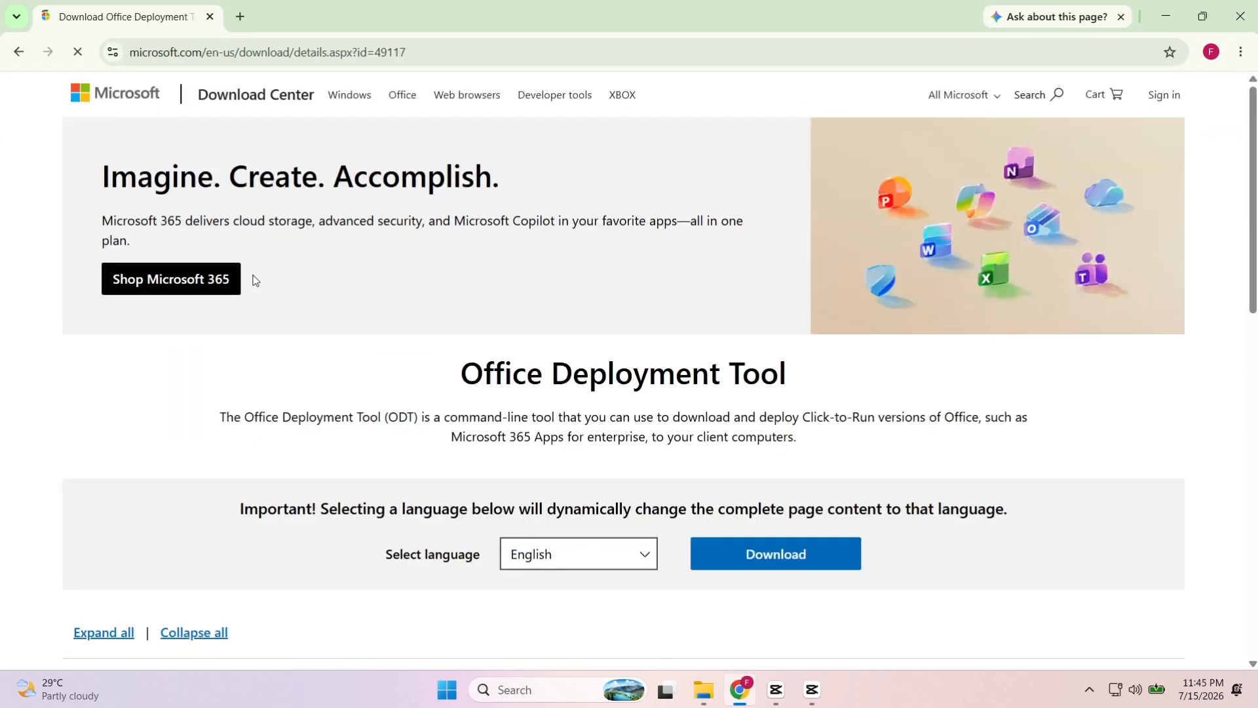
Step: Download the Office Deployment Tool with English as the language
scroll(348, 407, down, 2)
click(574, 444)
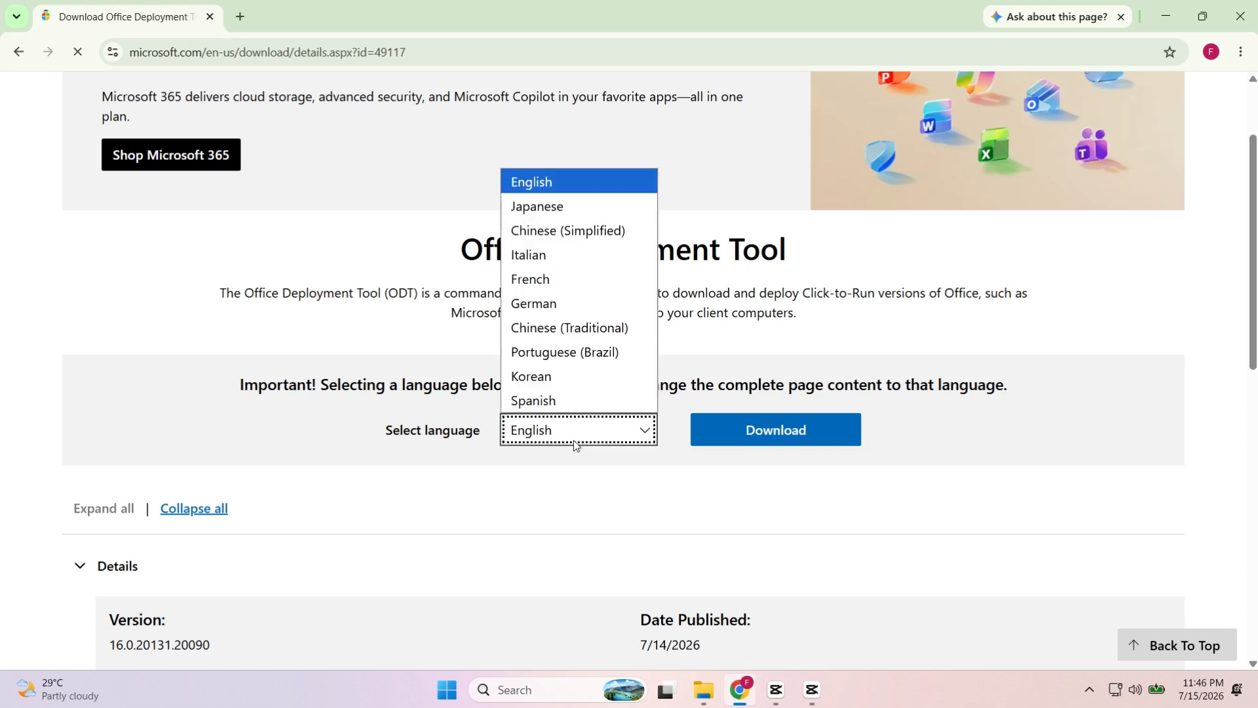
click(593, 505)
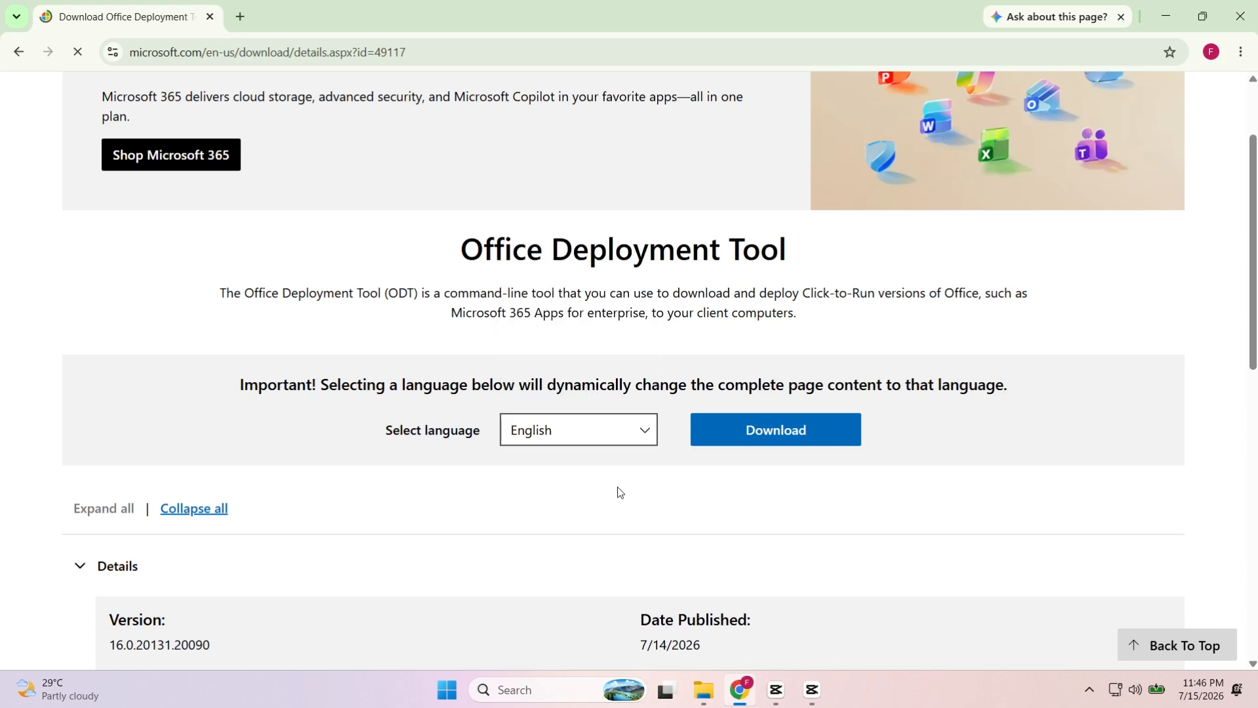
click(759, 433)
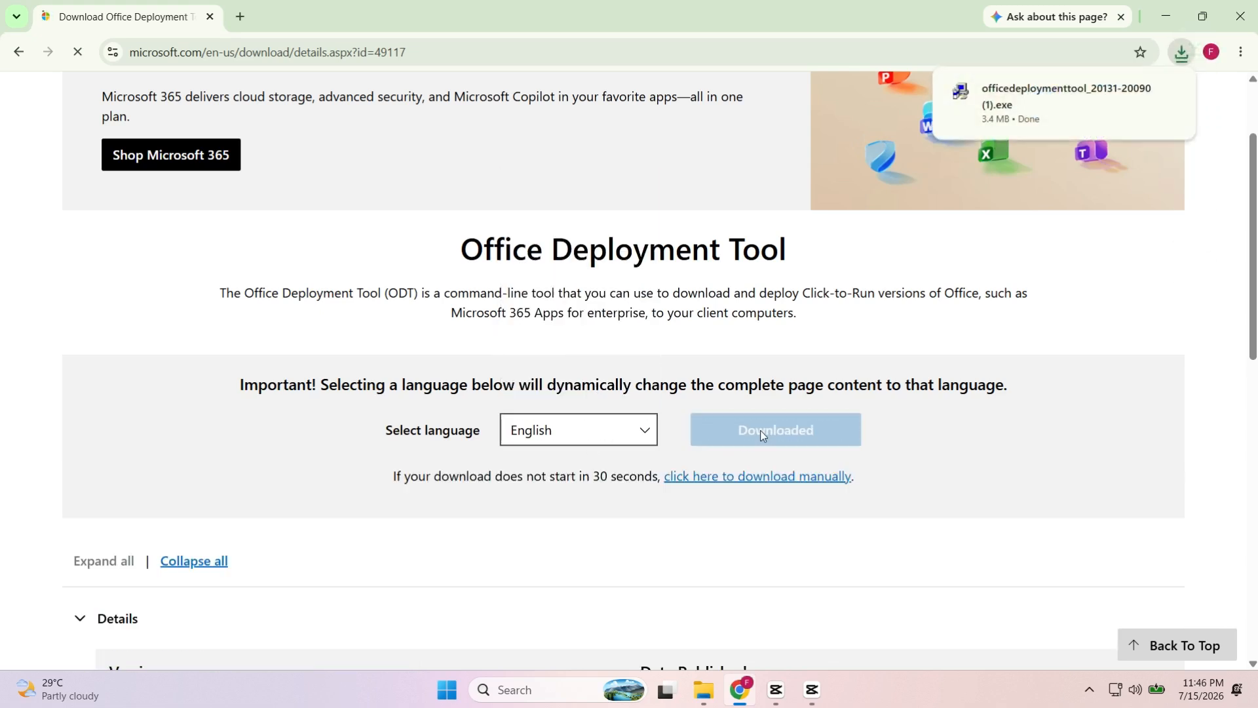
Step: Search for "office customization tool" in a new browser tab and open the Office Customization Tool page
click(240, 17)
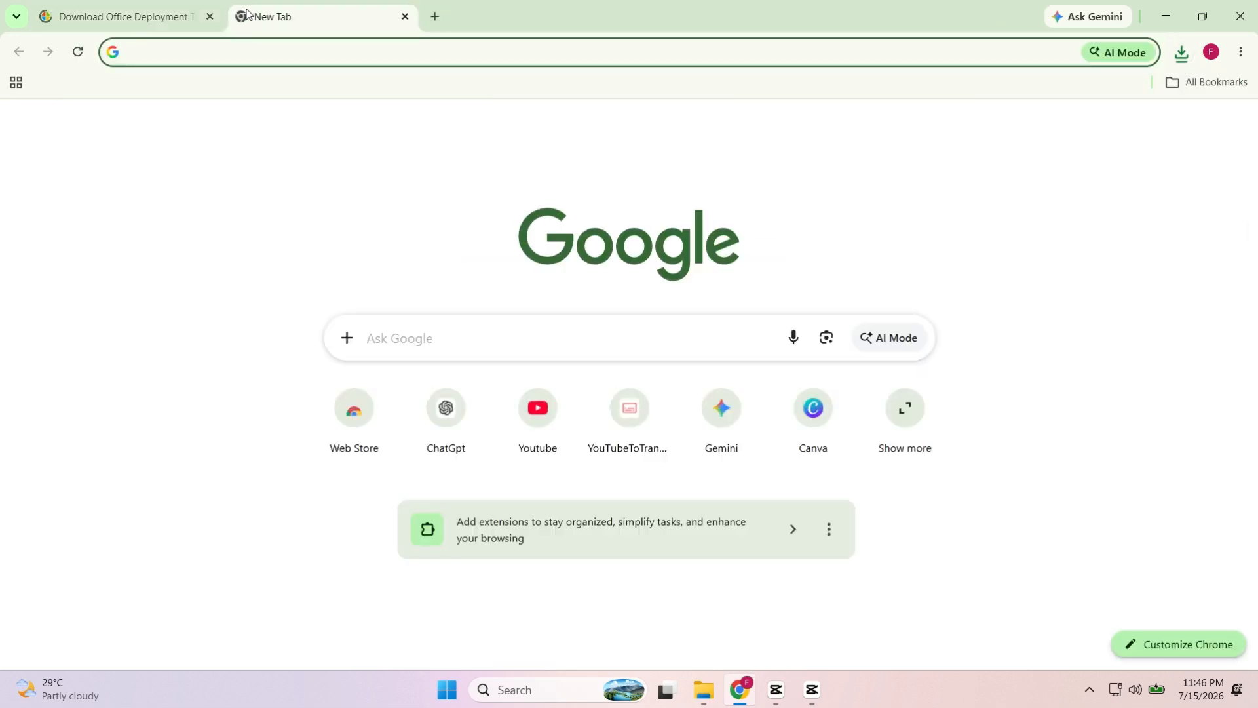
click(267, 59)
text(office customization tool)
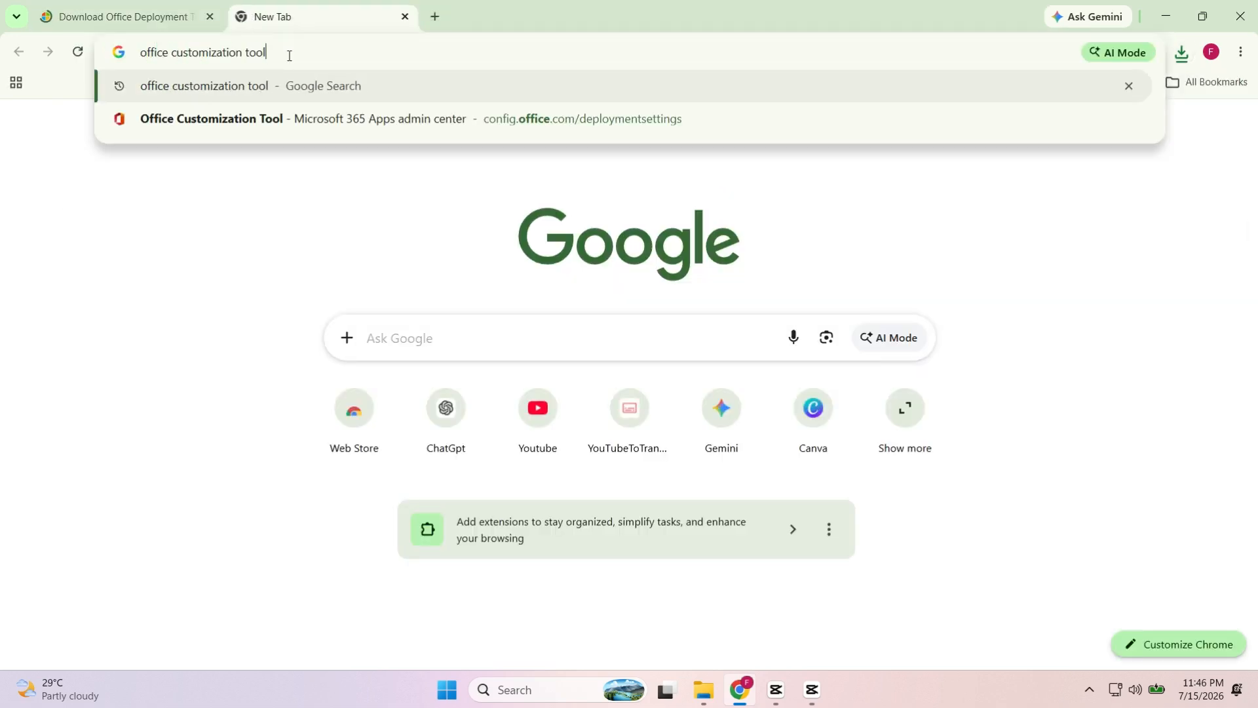
key(Return)
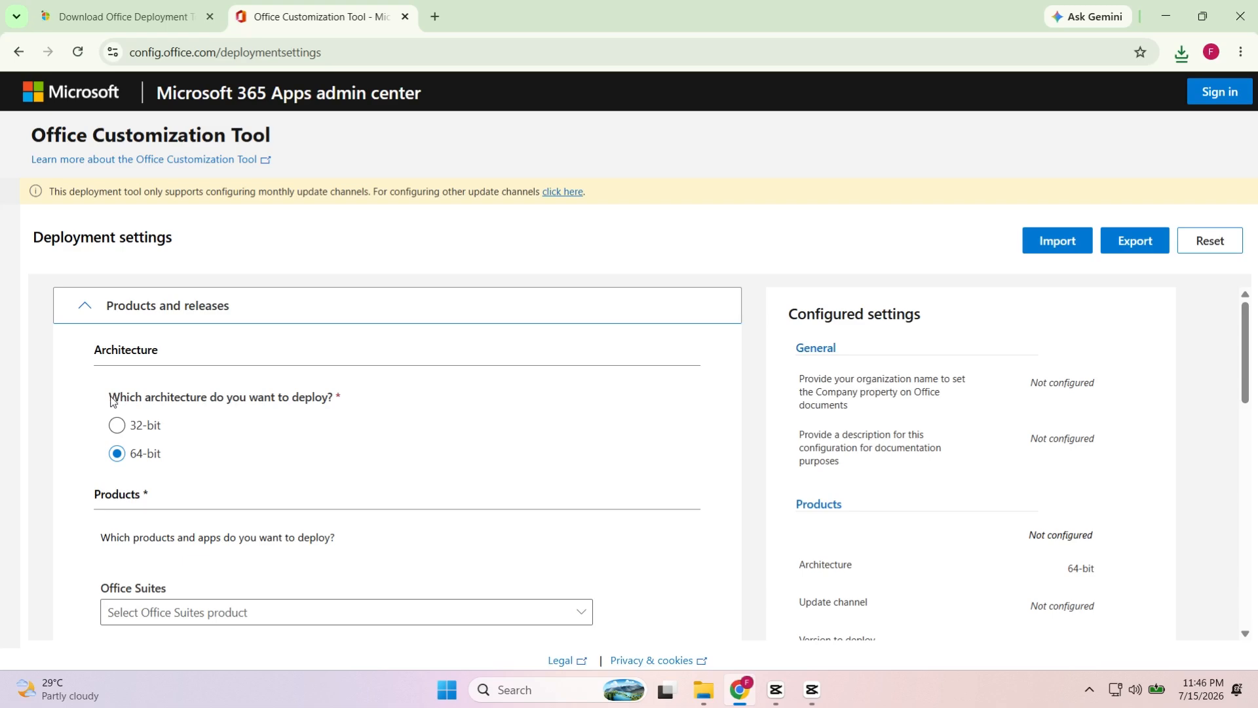
Step: Check the computer's system type in Windows System Information to determine which Office architecture to deploy
drag(110, 401, 353, 405)
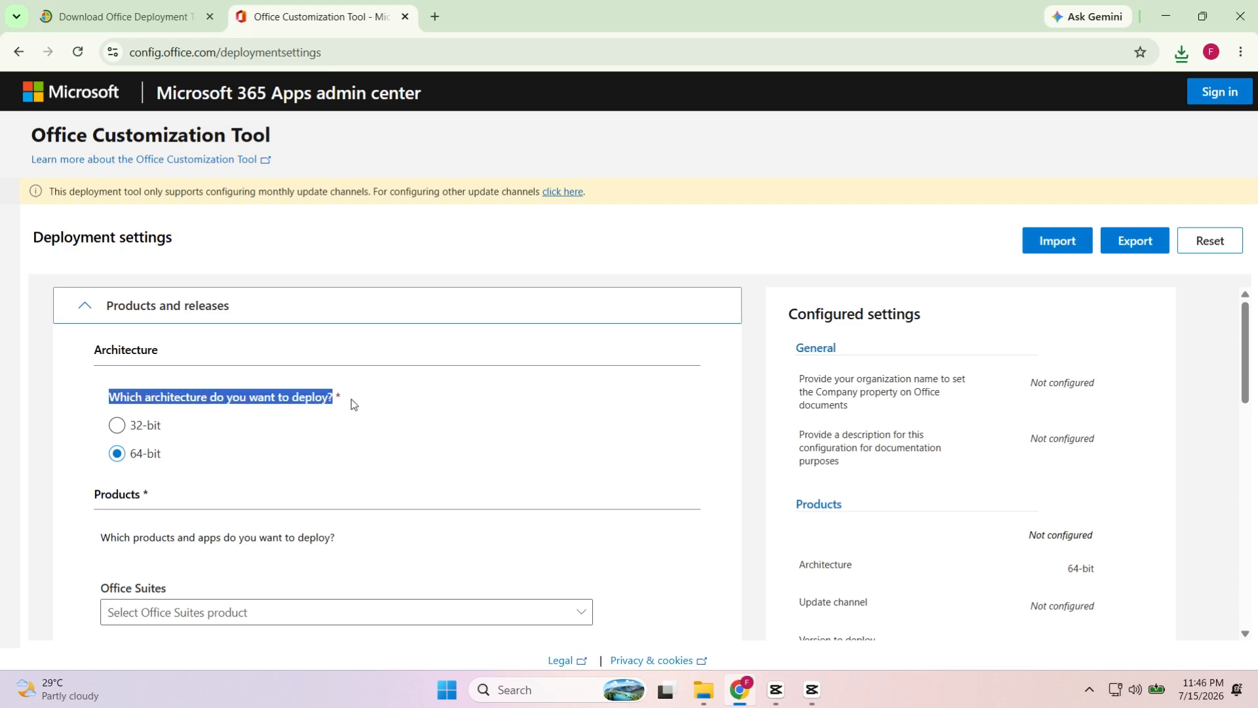
click(354, 404)
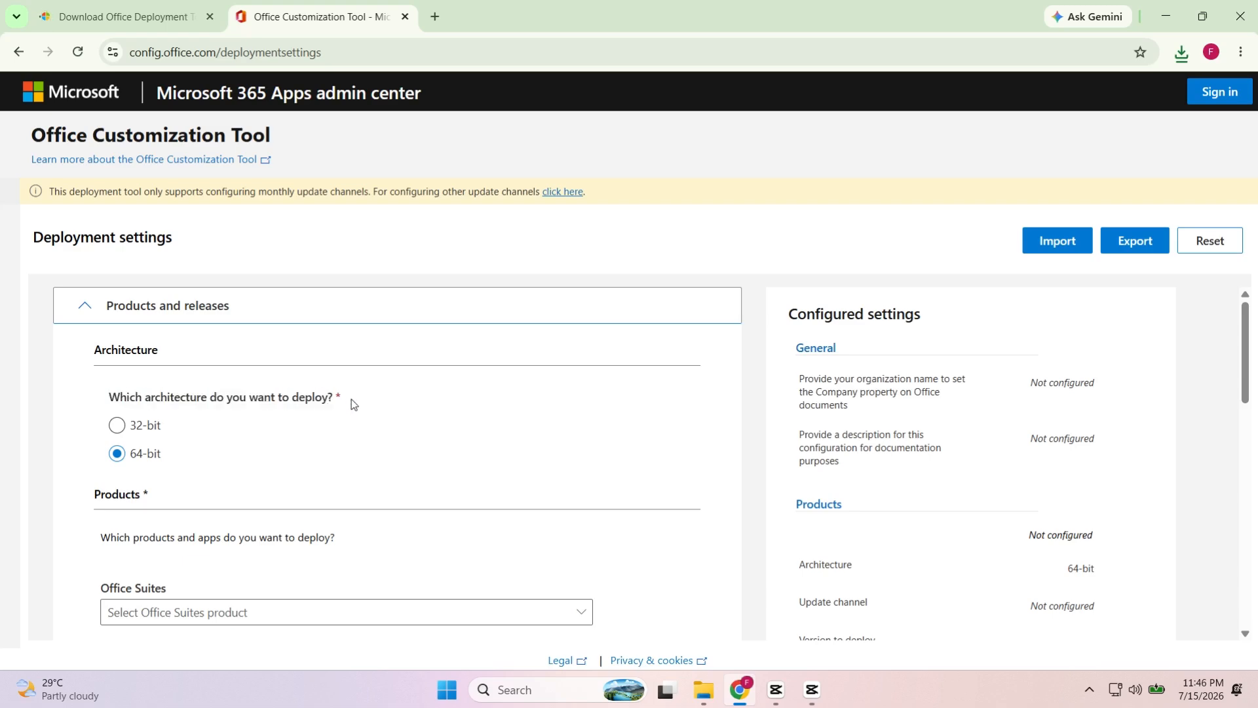
click(478, 692)
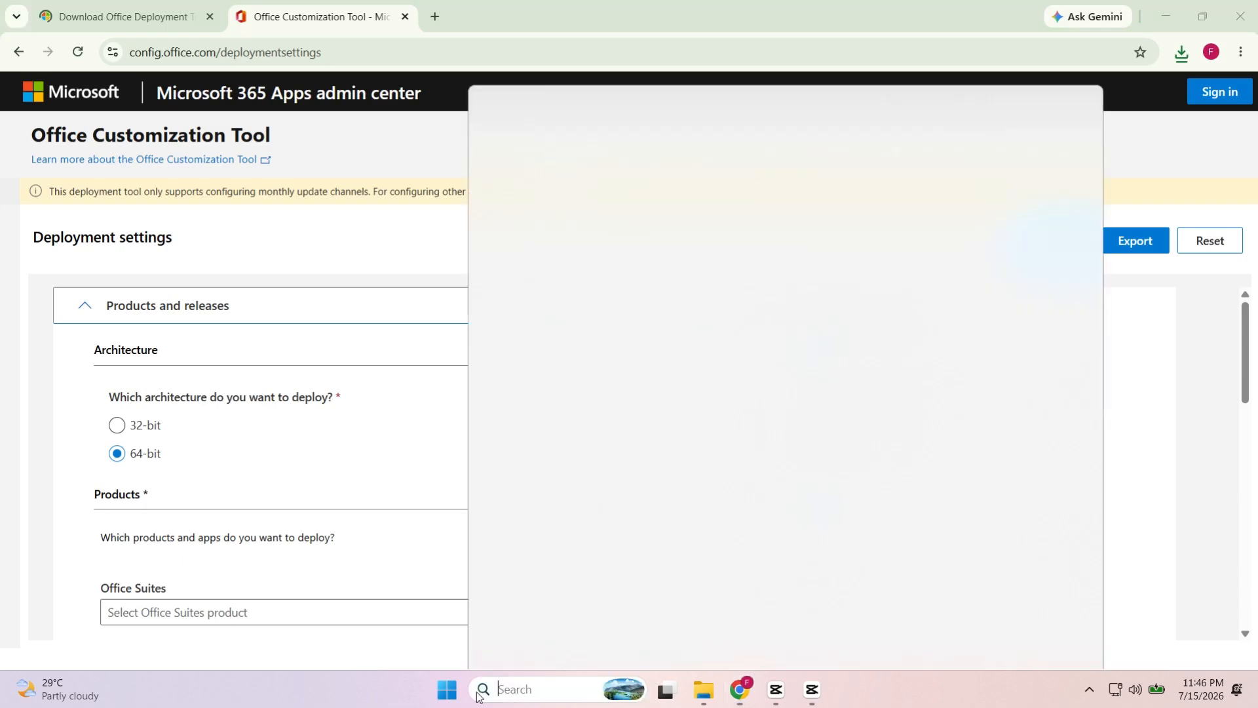
text(system)
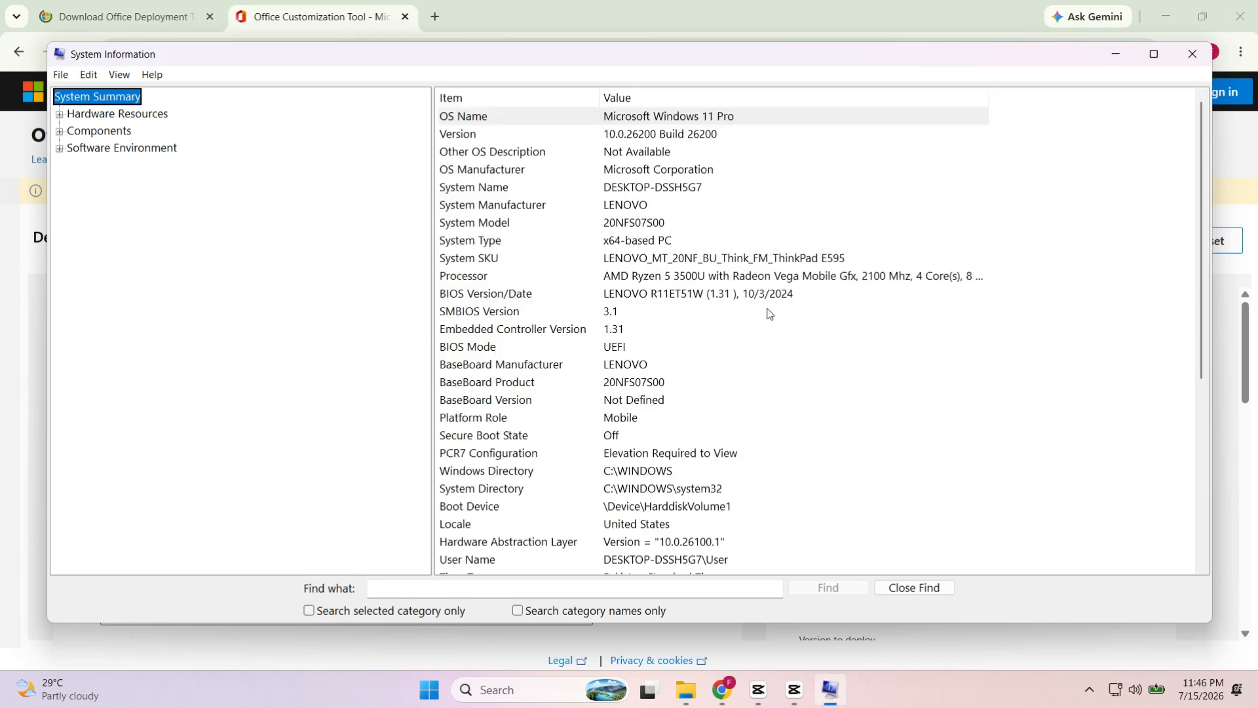
click(645, 241)
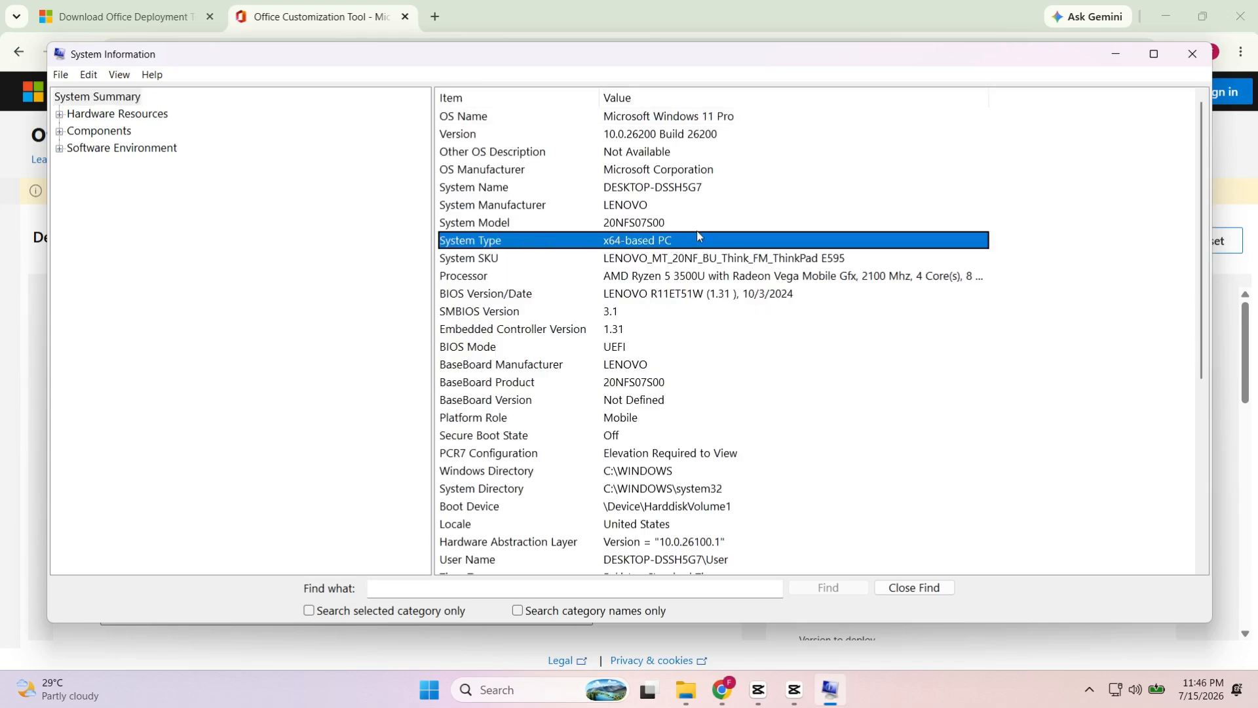
click(1191, 55)
Step: Choose Office LTSC Professional Plus 2021 - Volume License as the Office suite to deploy
scroll(199, 437, down, 4)
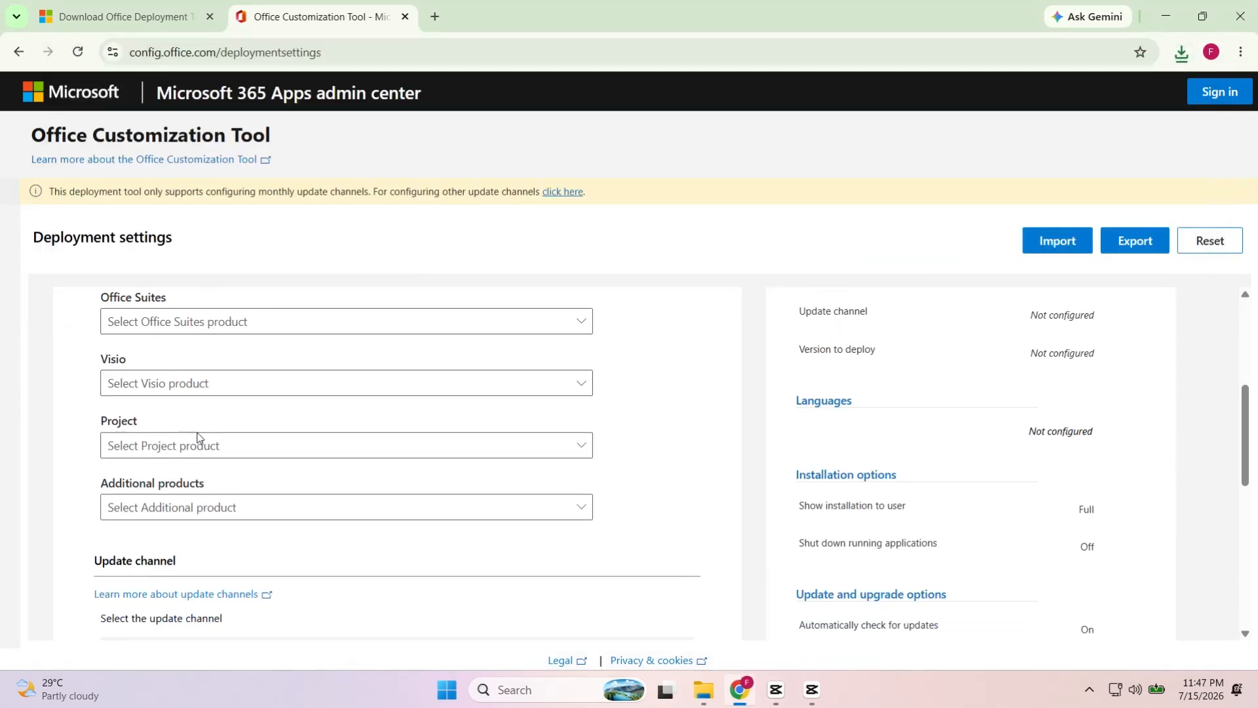
scroll(196, 441, up, 1)
click(393, 354)
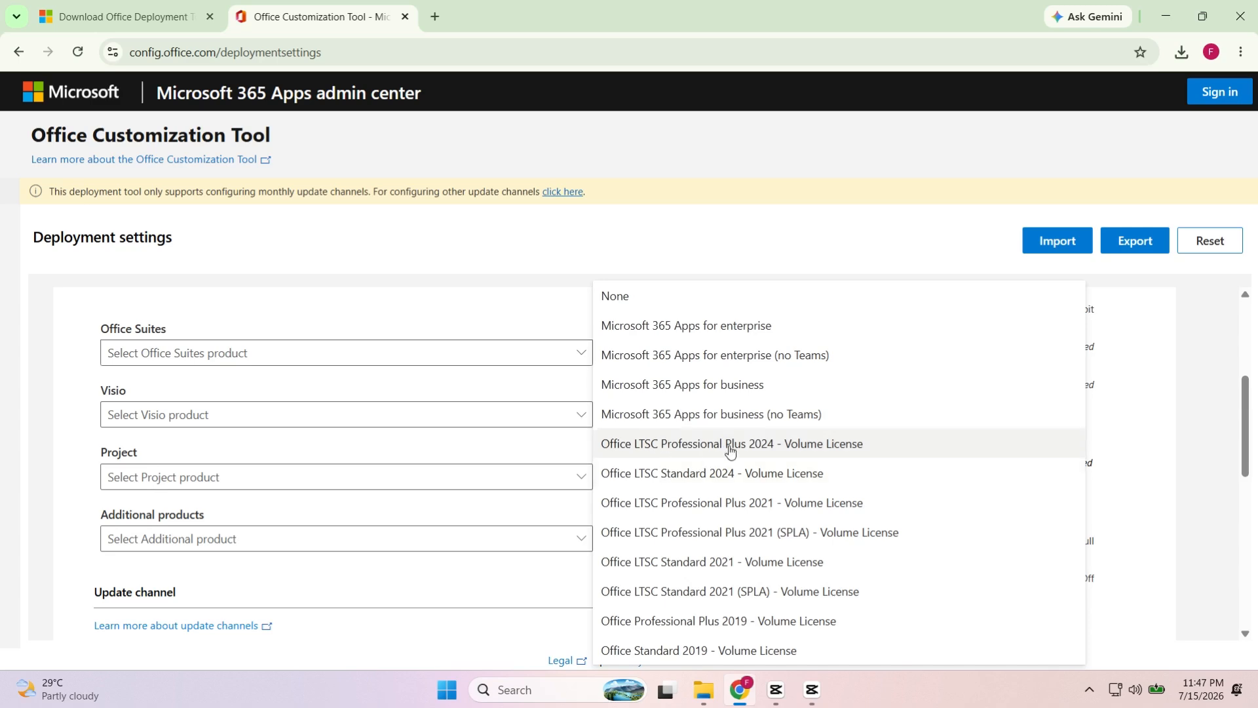
click(861, 502)
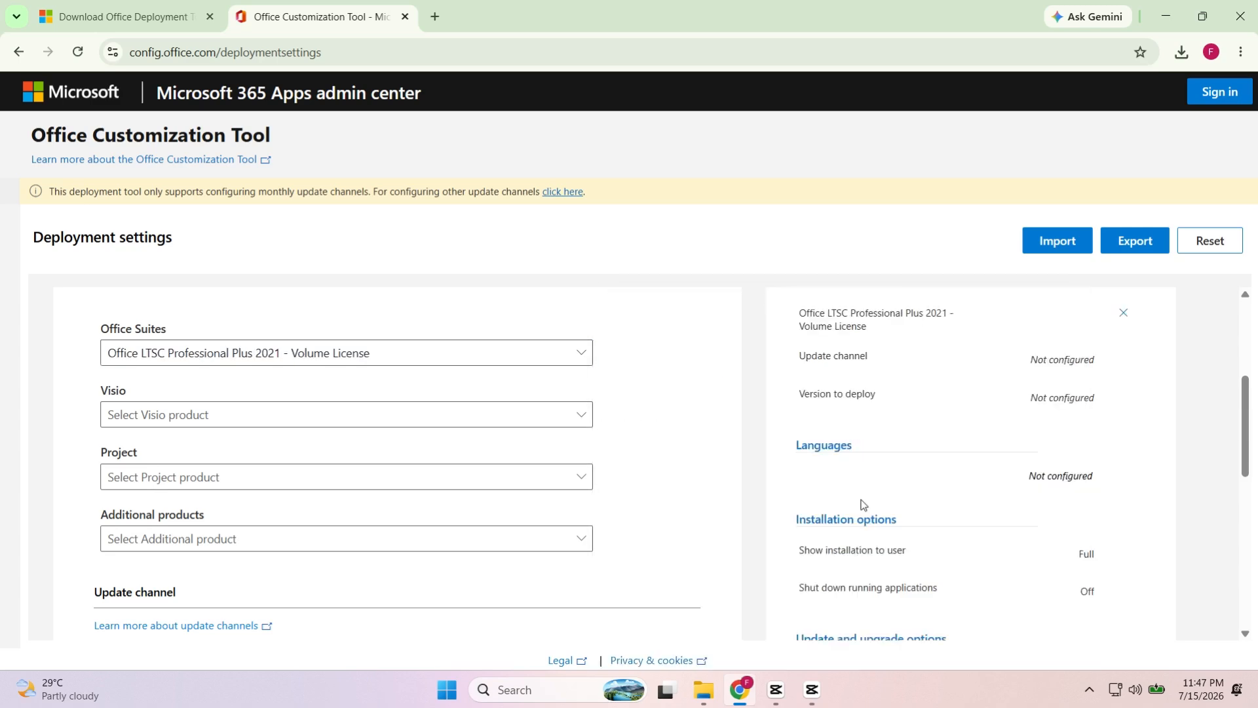
Step: Exclude PowerPoint from the apps included in the deployment
scroll(715, 445, down, 3)
scroll(715, 448, down, 5)
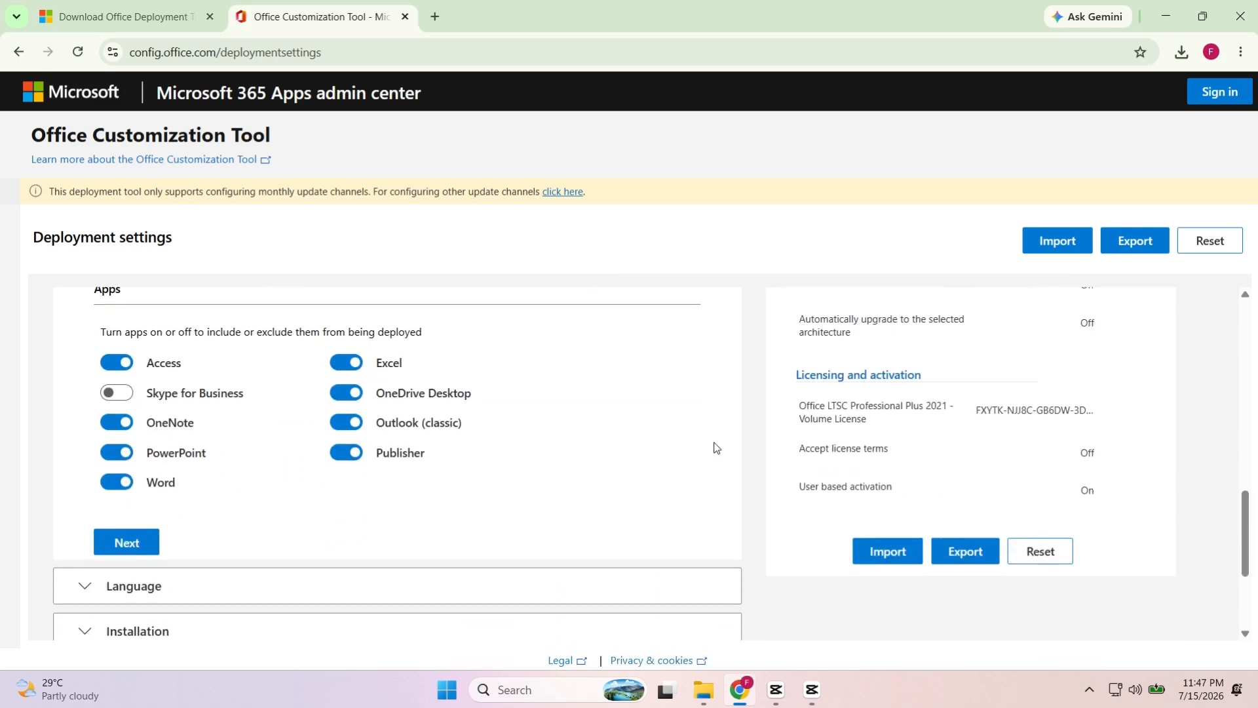
scroll(297, 438, up, 1)
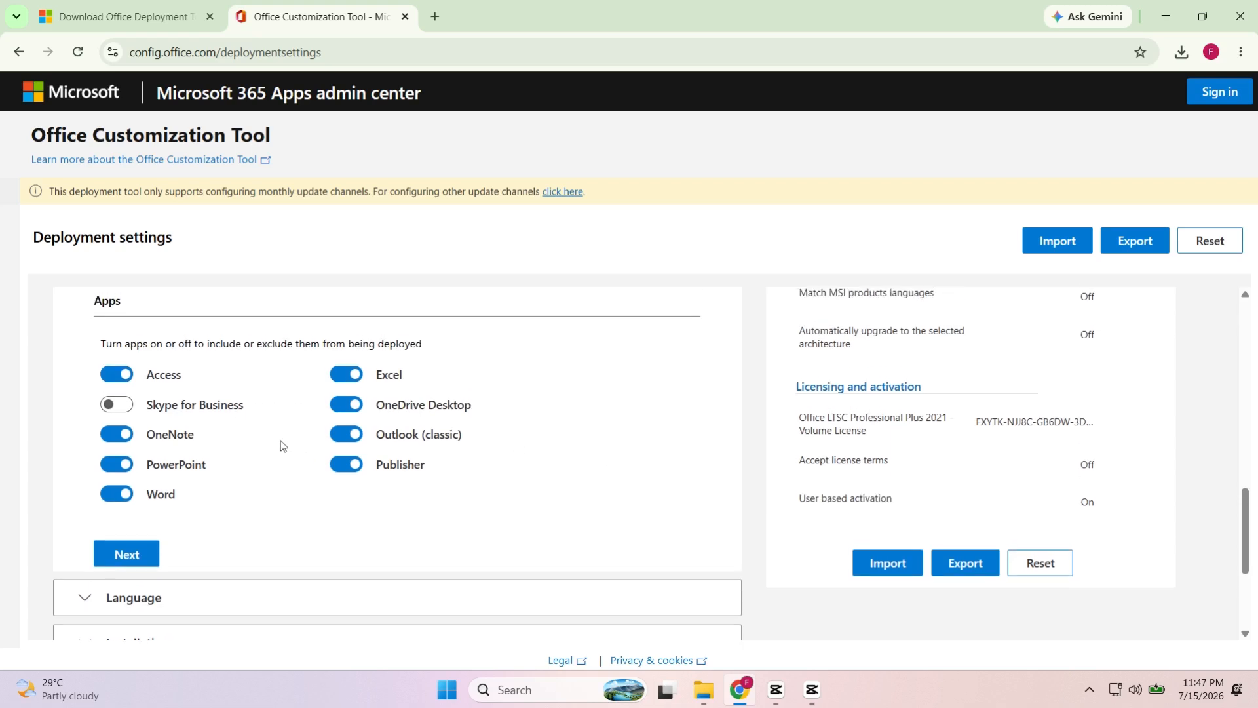
click(117, 464)
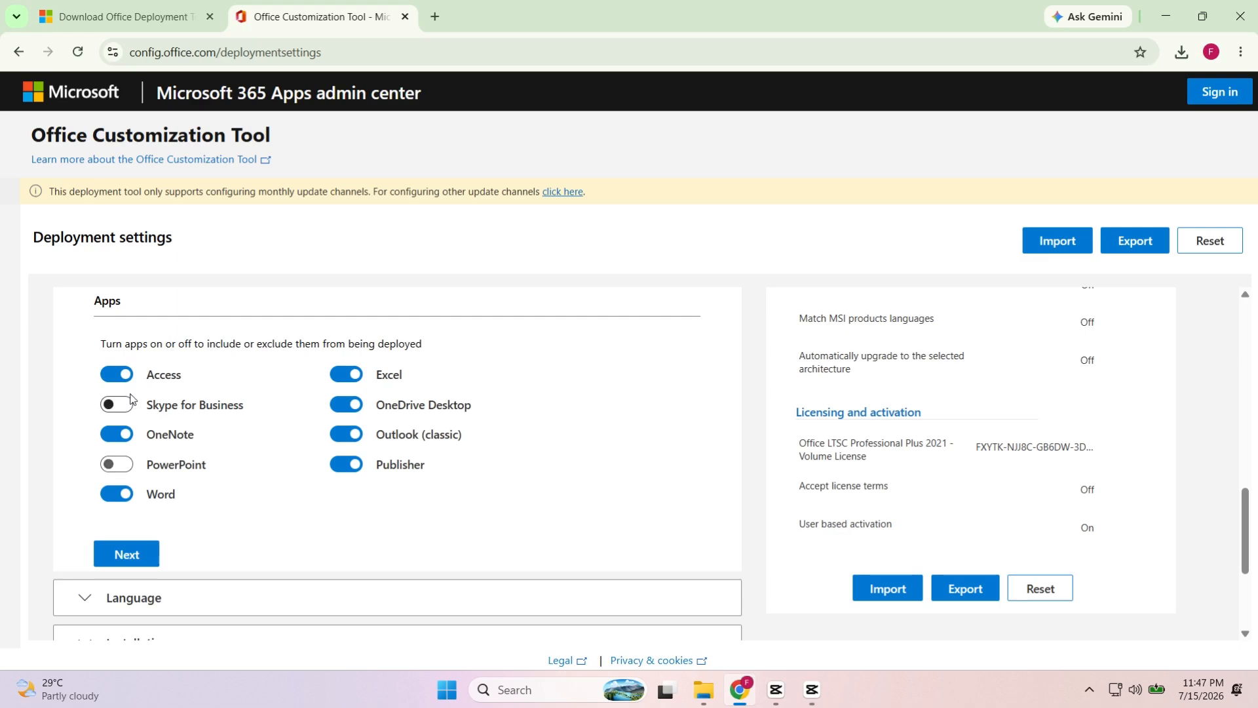
Step: Exclude Access, OneDrive Desktop, Outlook (classic) and Publisher from the deployment and continue to the language settings
click(116, 374)
click(346, 404)
click(350, 437)
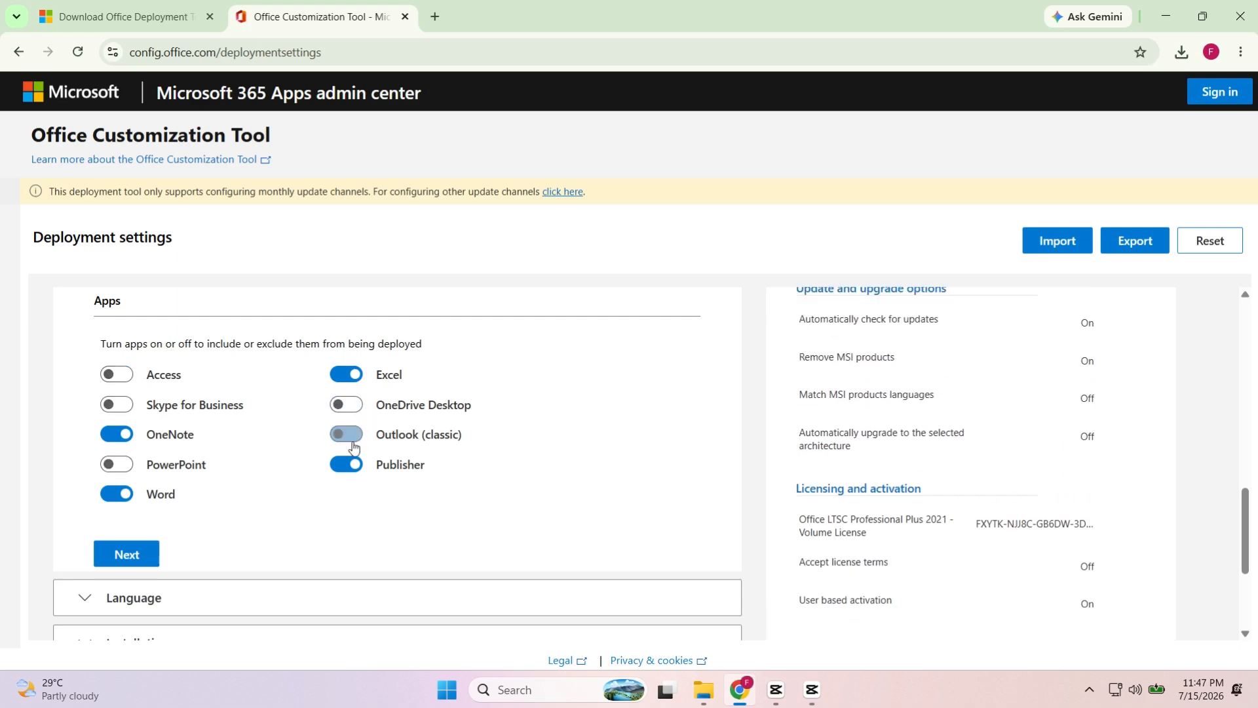
click(346, 464)
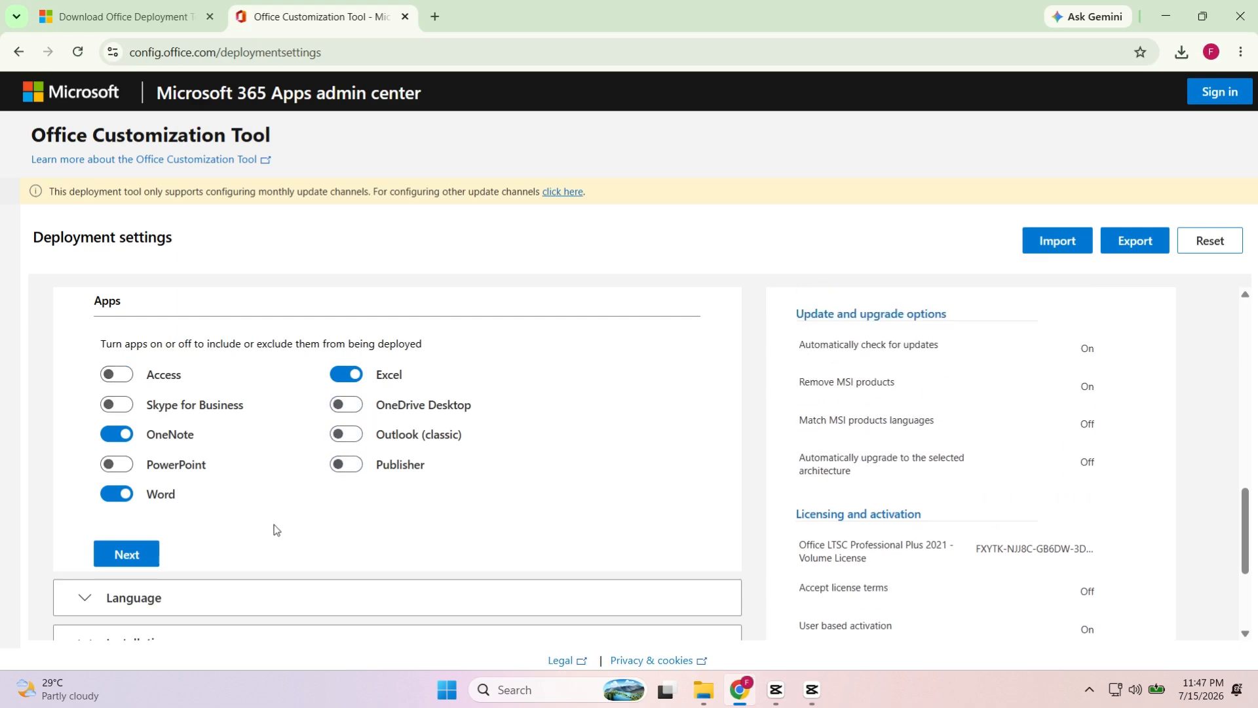
click(153, 556)
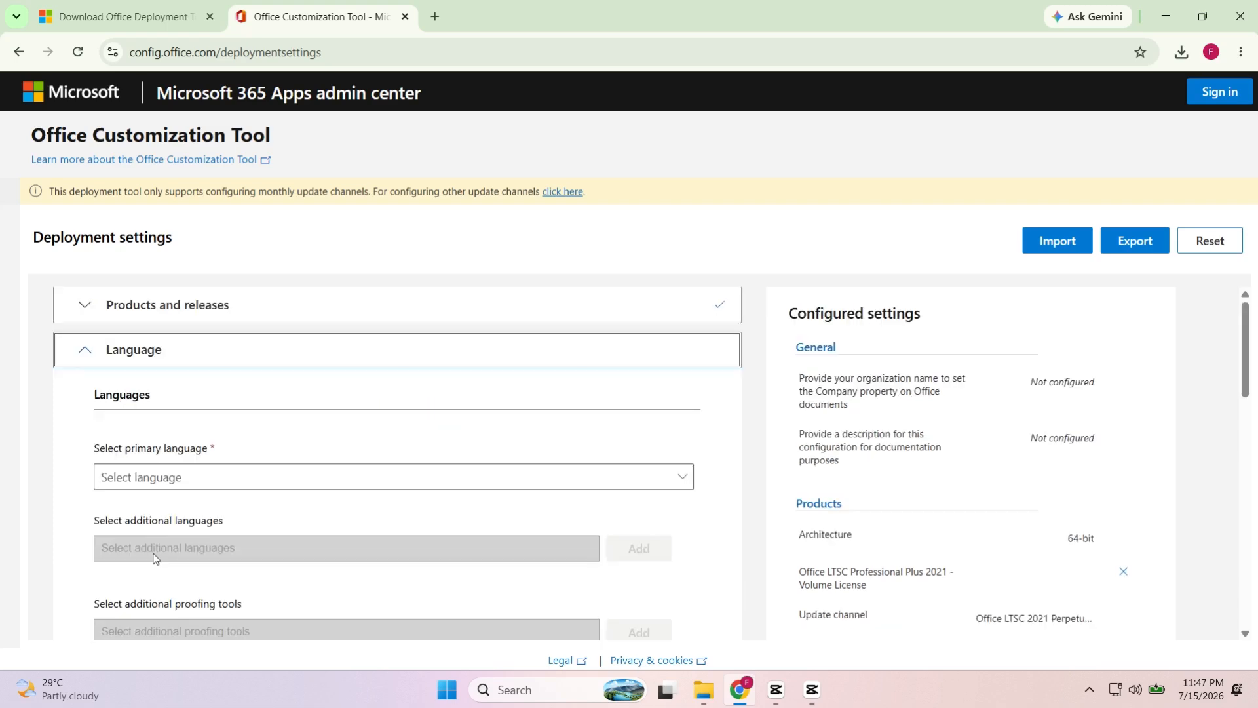
Step: Set the primary language of the Office deployment to English (United States)
click(275, 486)
click(728, 361)
click(629, 485)
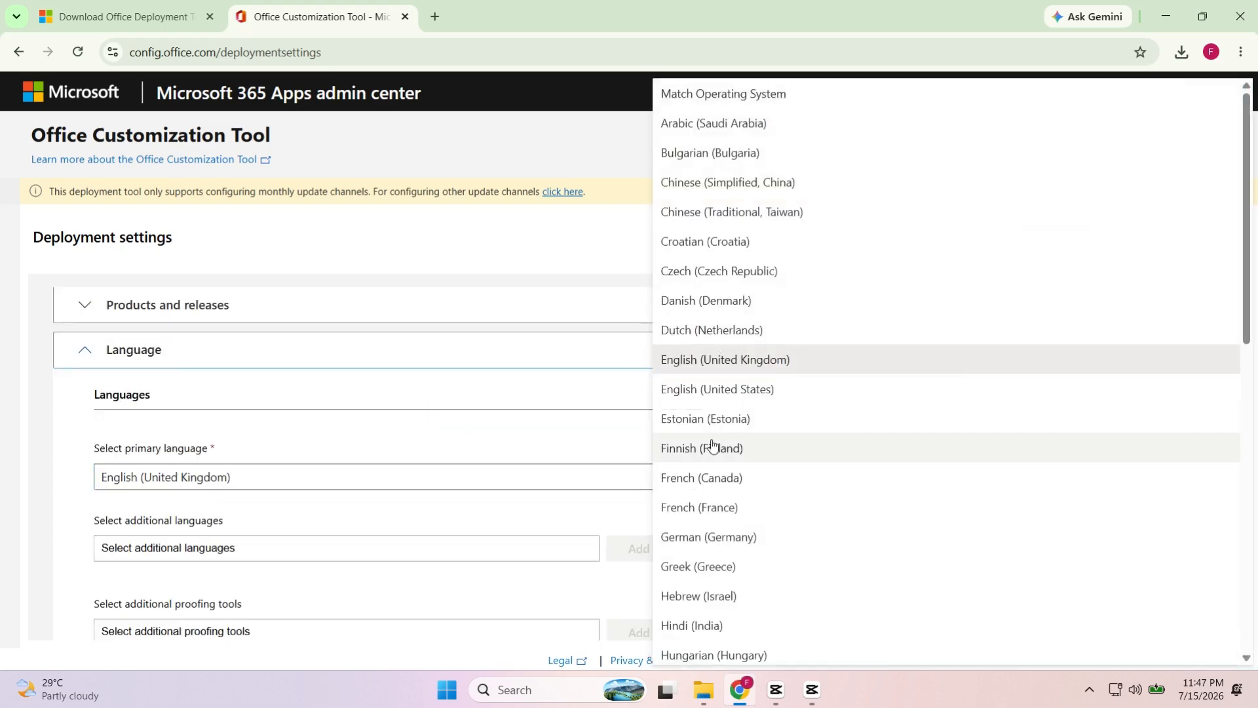
click(717, 390)
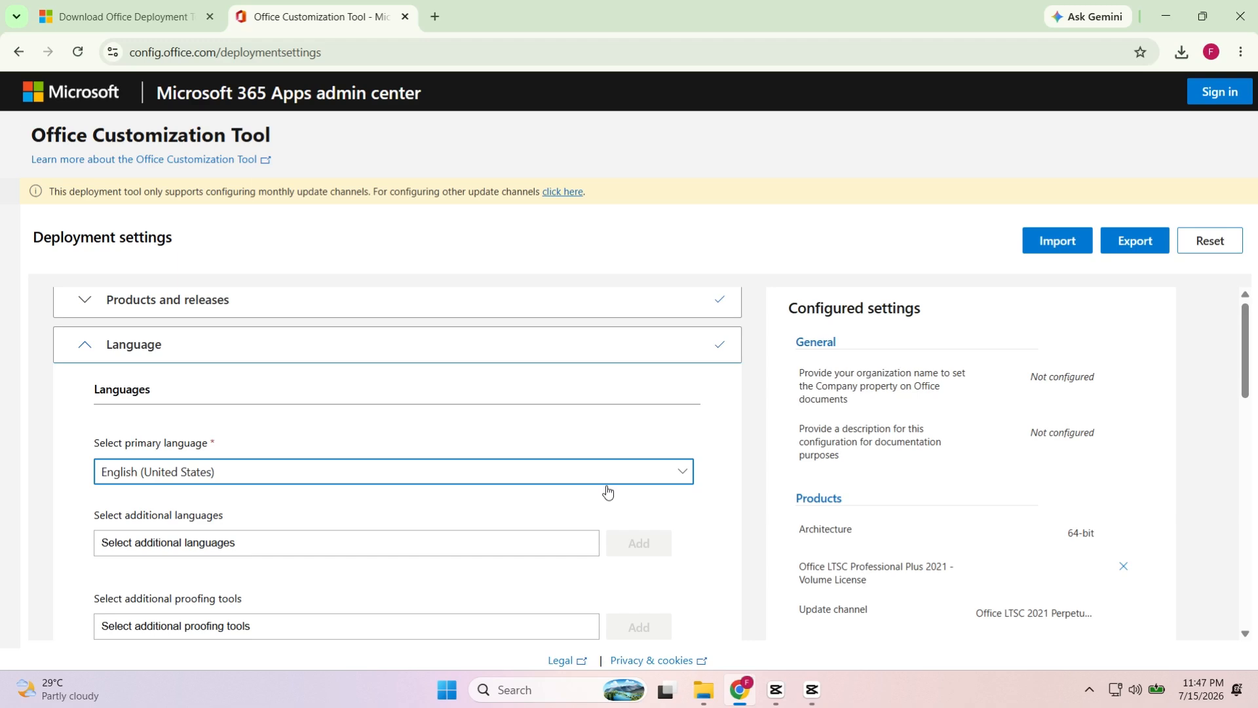
Step: Open the application preferences of the deployment and complete that section without changing any preference
scroll(607, 492, down, 5)
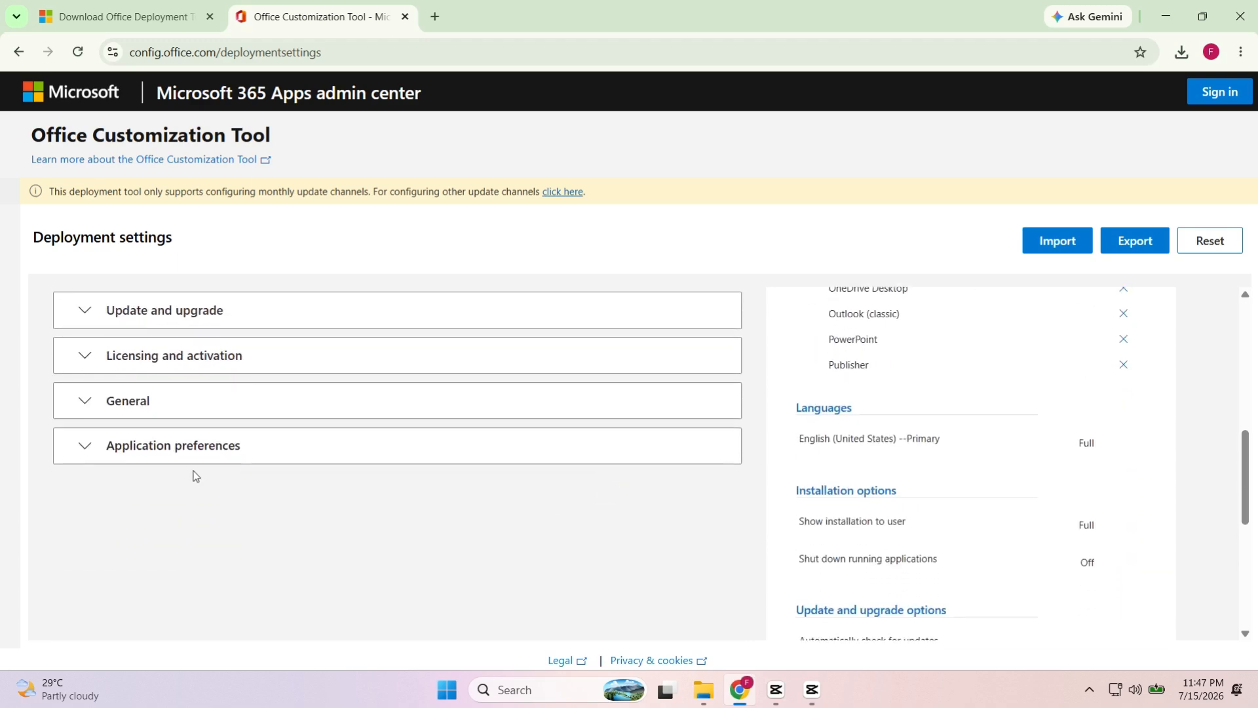
click(233, 446)
scroll(745, 528, down, 10)
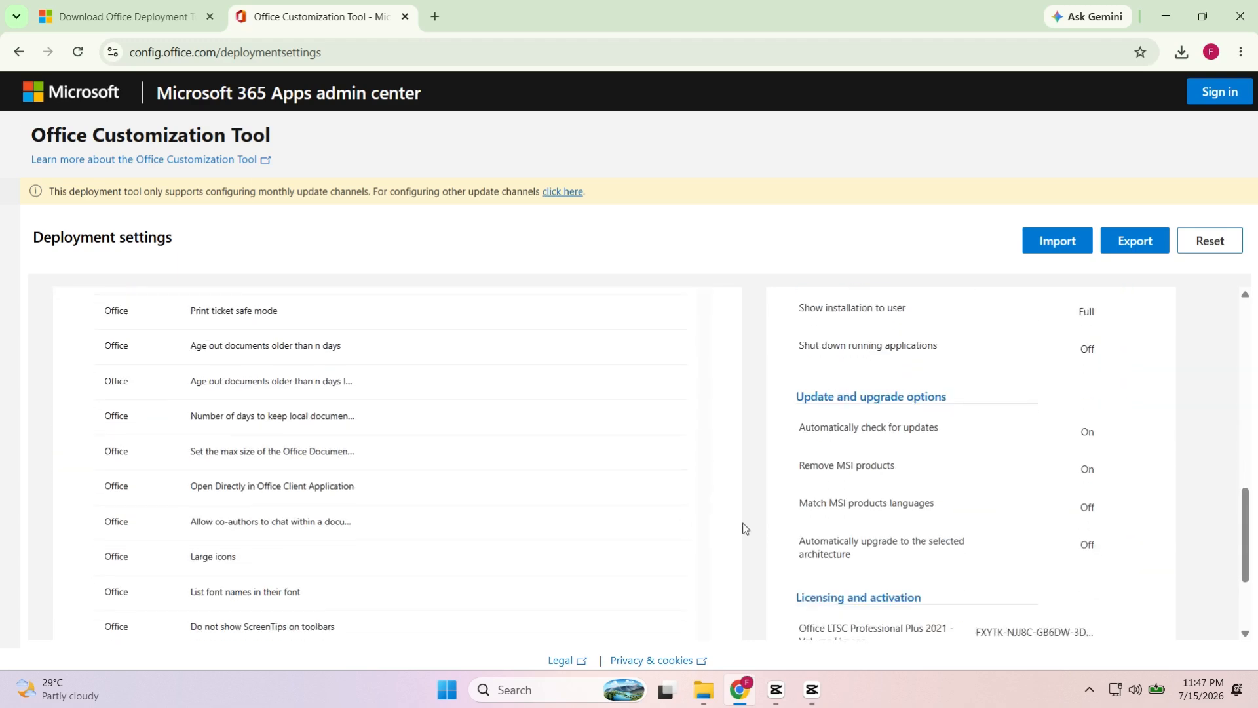
click(136, 558)
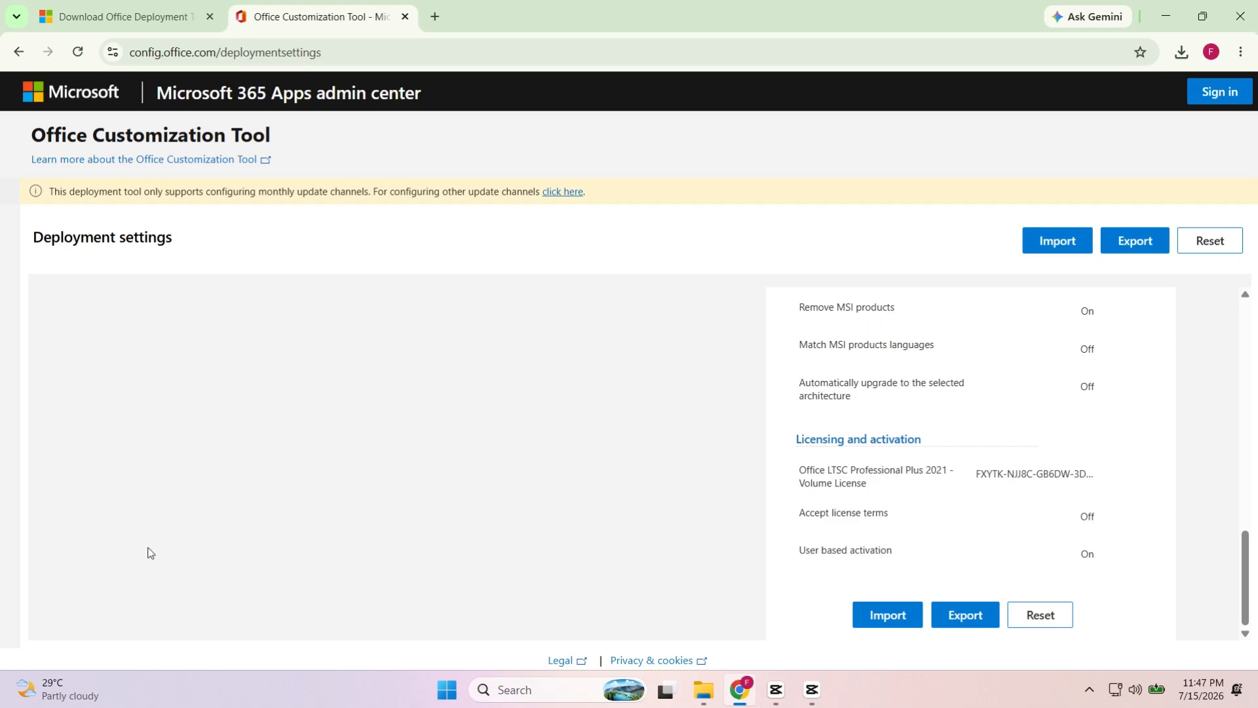
Step: Export the deployment configuration as Configuration, using Office Open XML formats as the default file format and accepting the license agreement
click(956, 619)
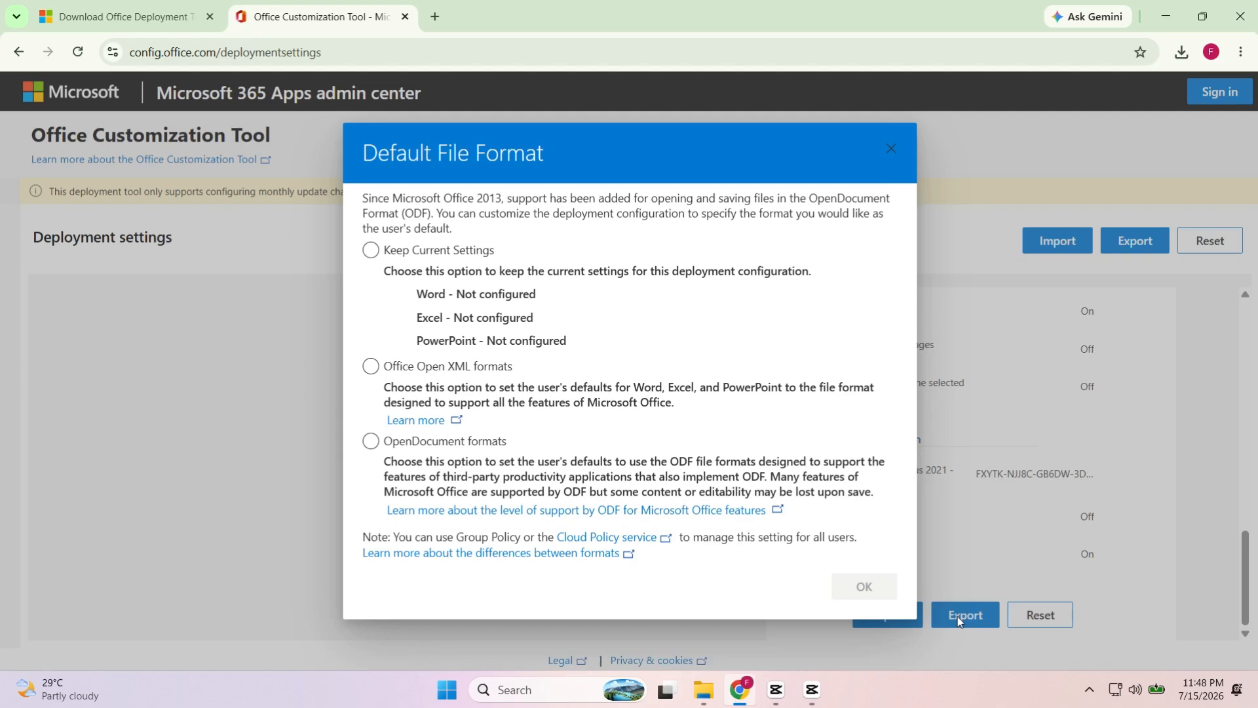
click(462, 369)
click(855, 587)
click(695, 436)
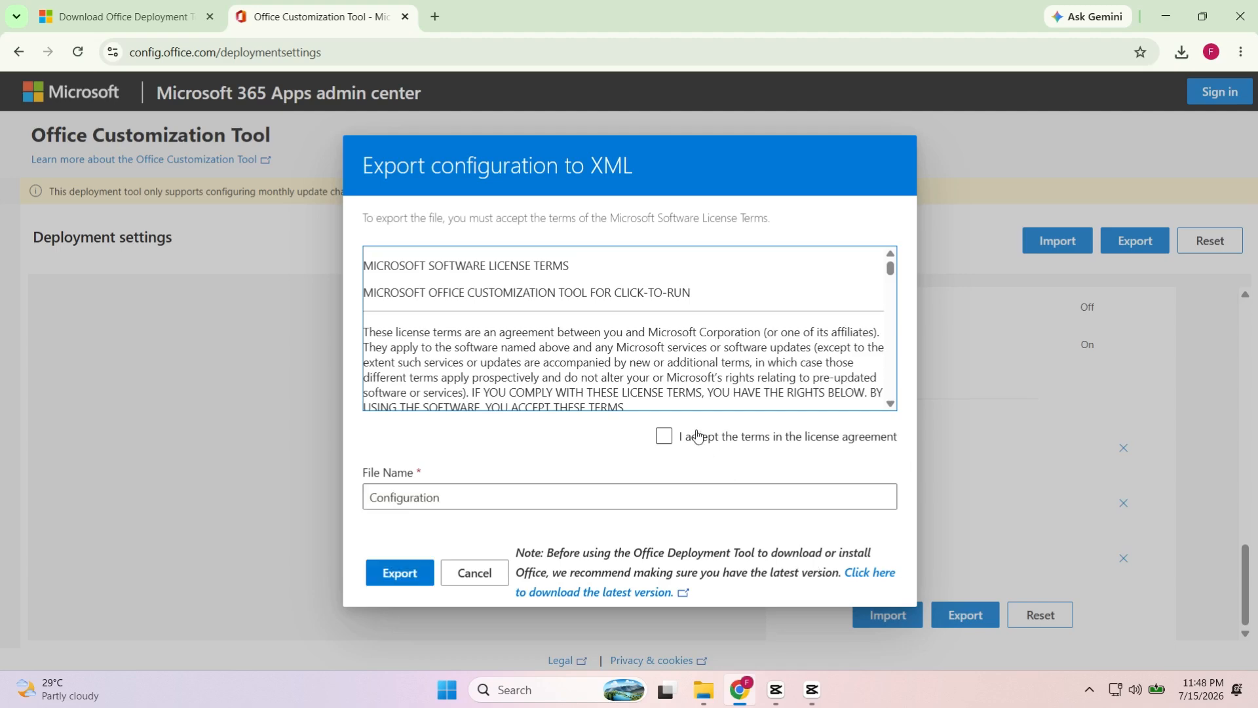
click(401, 573)
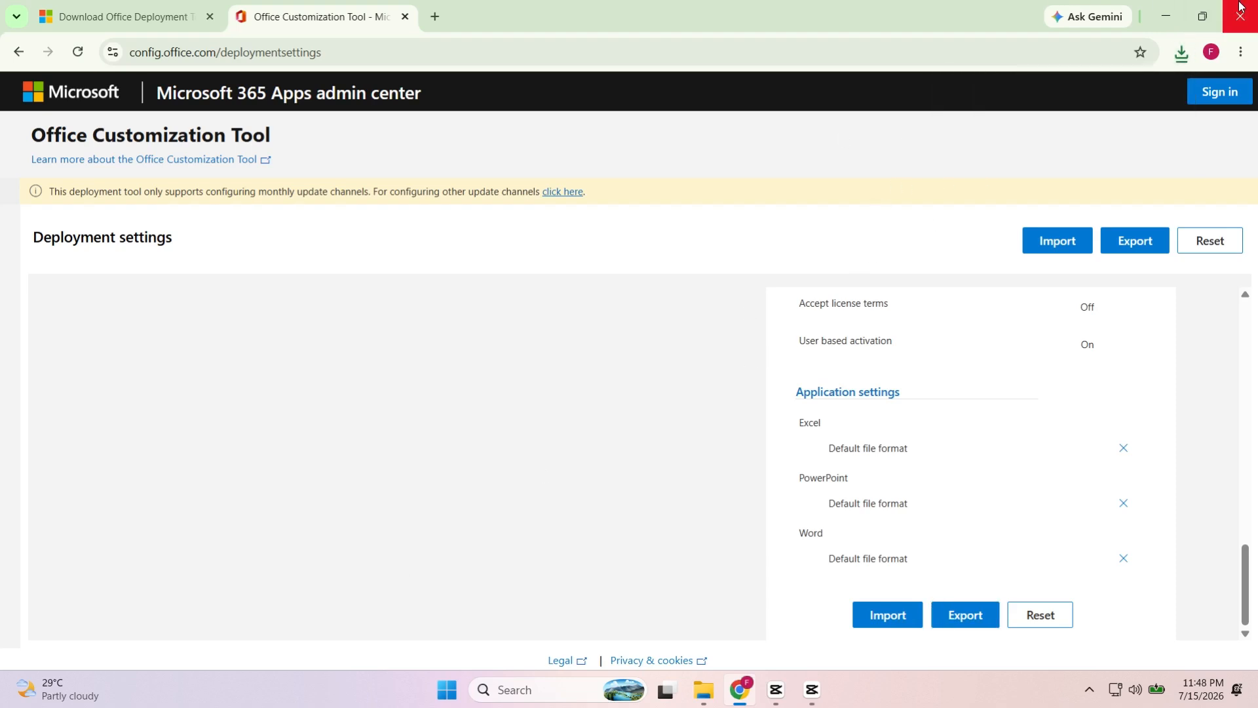
Step: Switch to File Explorer and copy the Office Deployment Tool installer and the Configuration file from the Downloads folder
click(1167, 13)
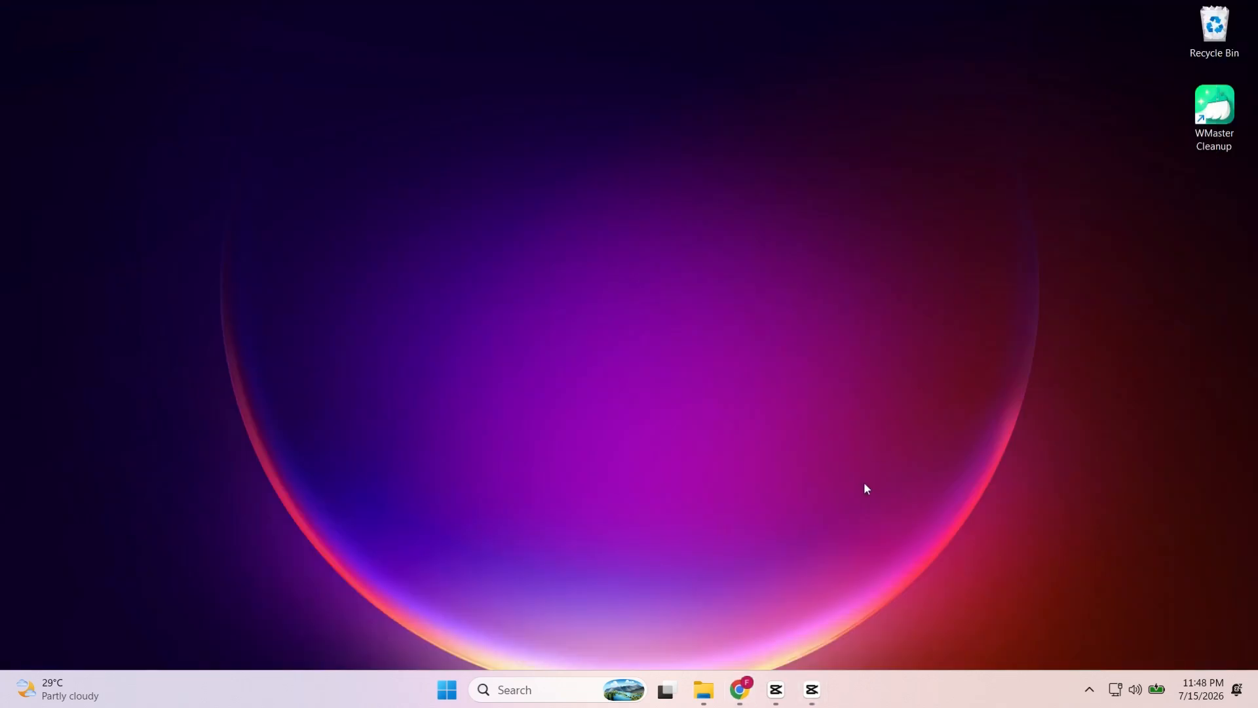
click(703, 689)
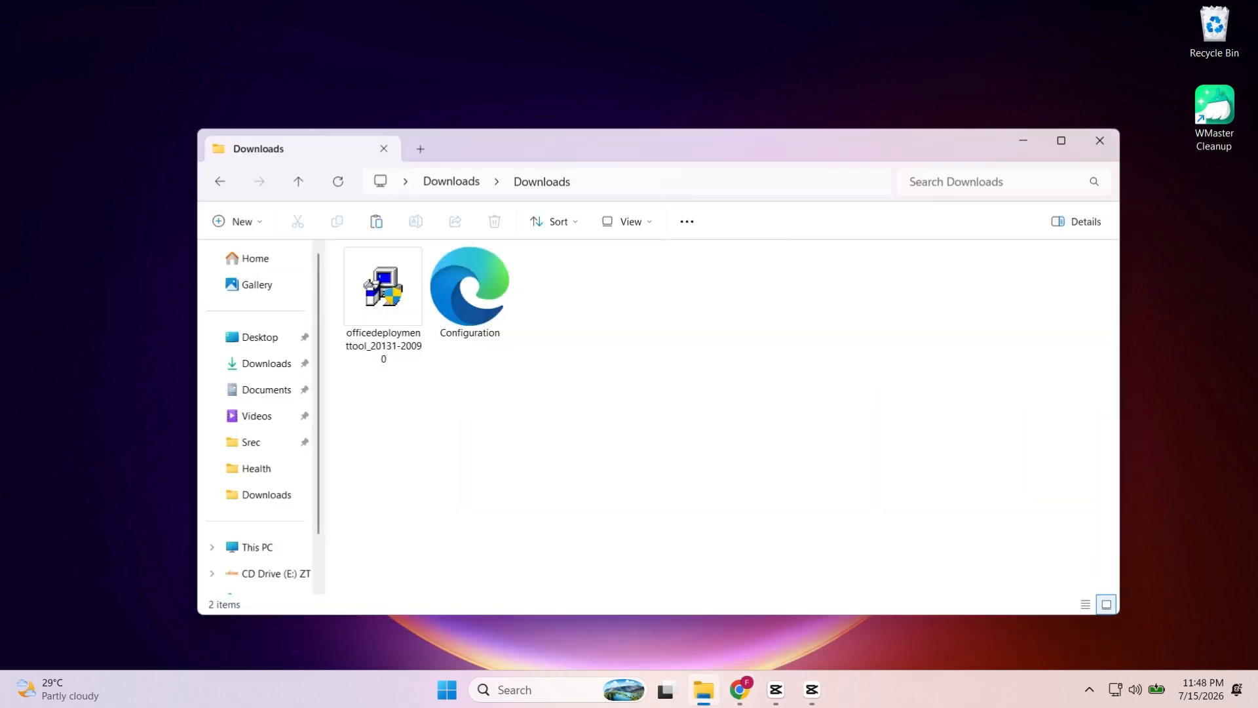
drag(572, 422, 391, 279)
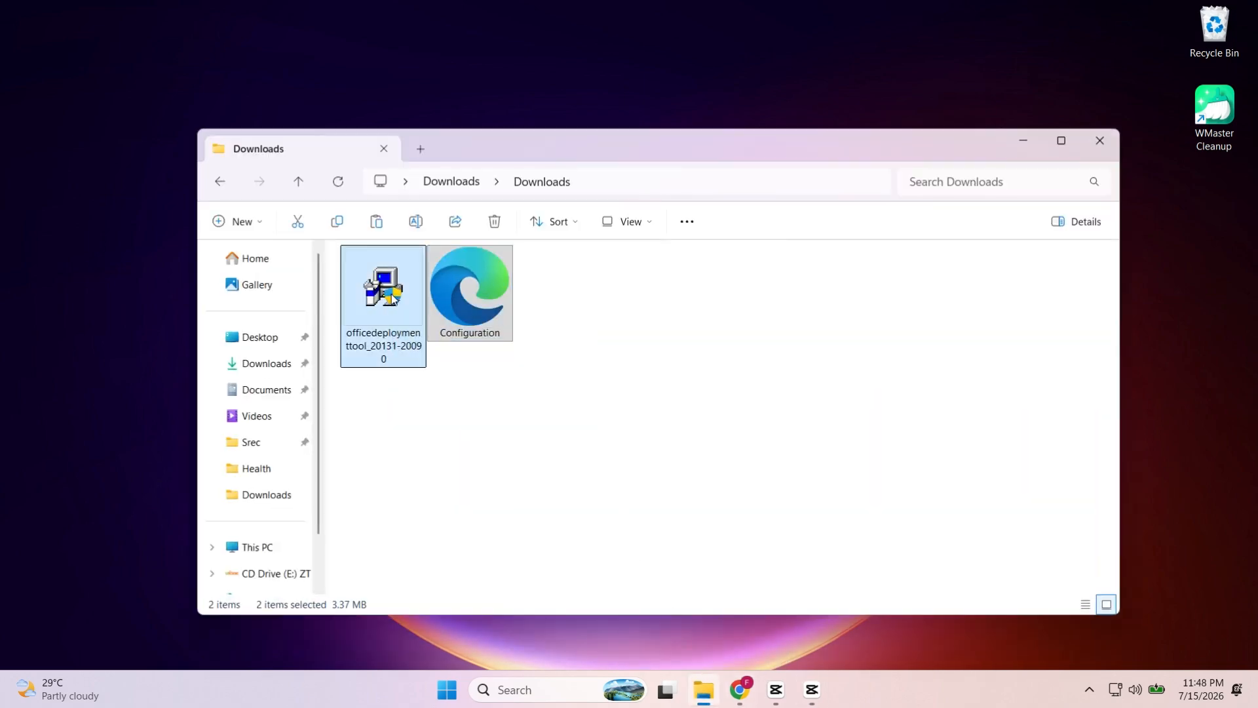
right_click(392, 279)
click(470, 298)
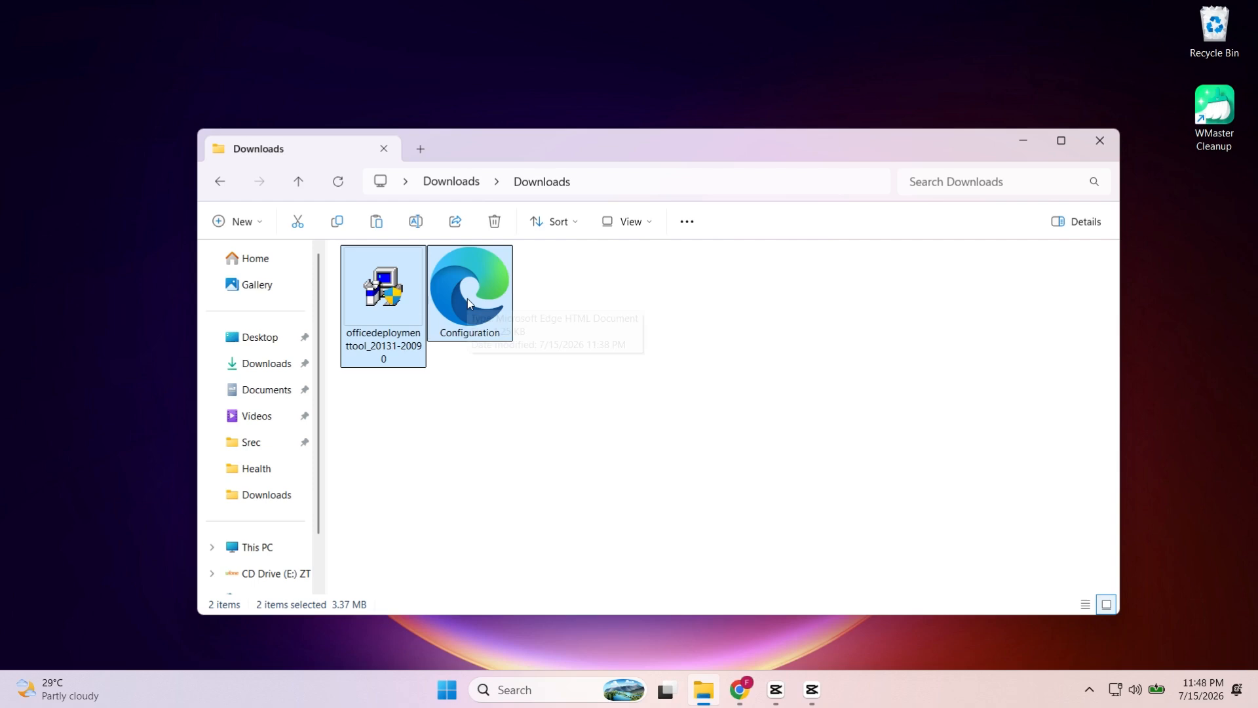
Step: Create a new folder named Office2021 on Local Disk (C:)
click(279, 547)
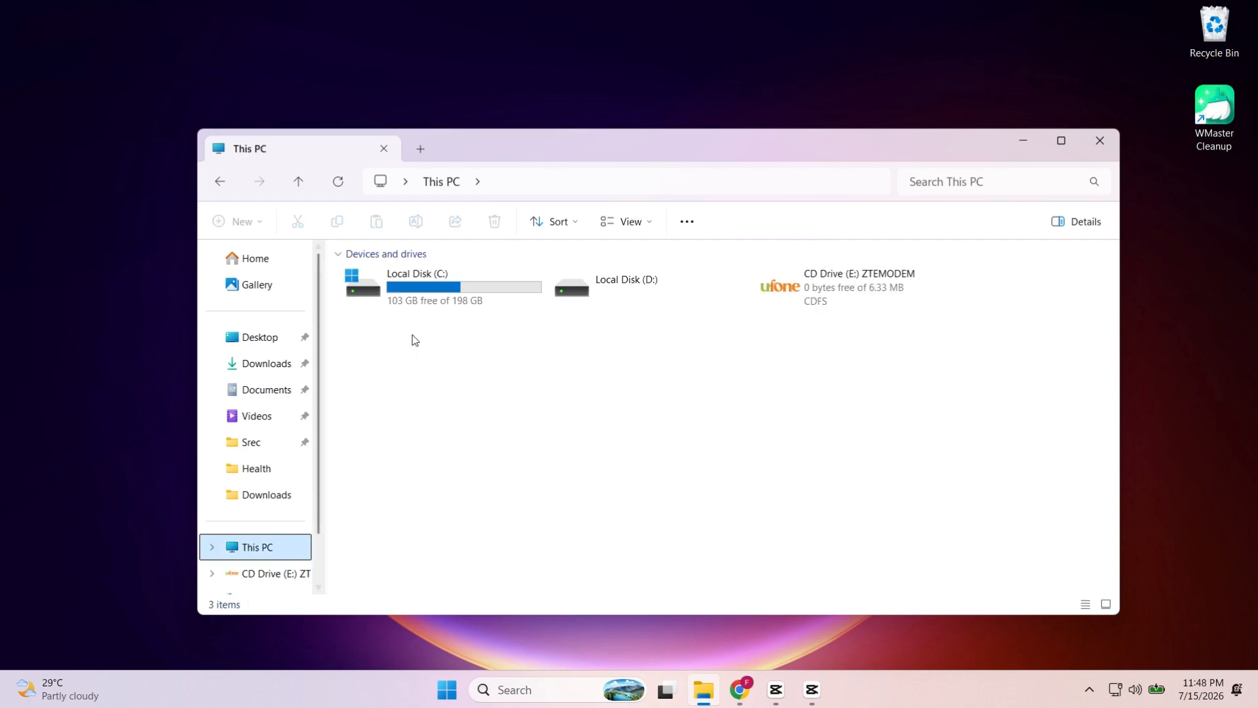
double_click(445, 281)
right_click(885, 387)
mouse_move(1088, 271)
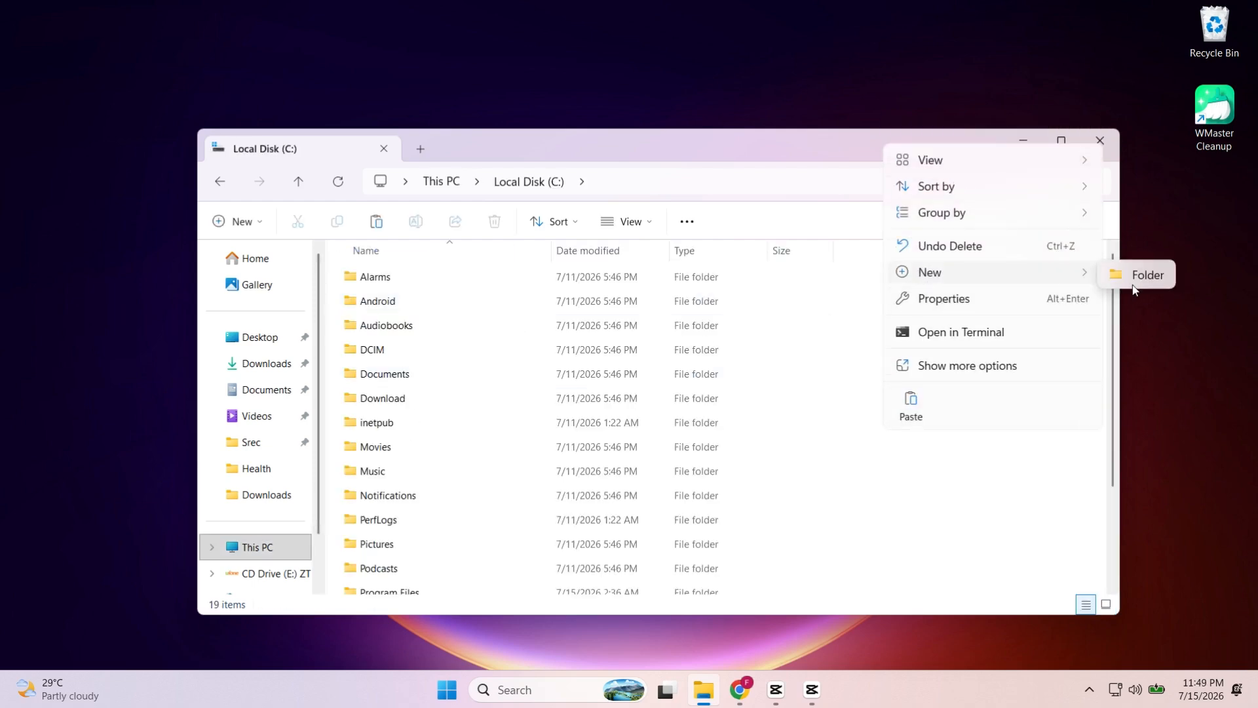
click(1144, 273)
text(Office2021)
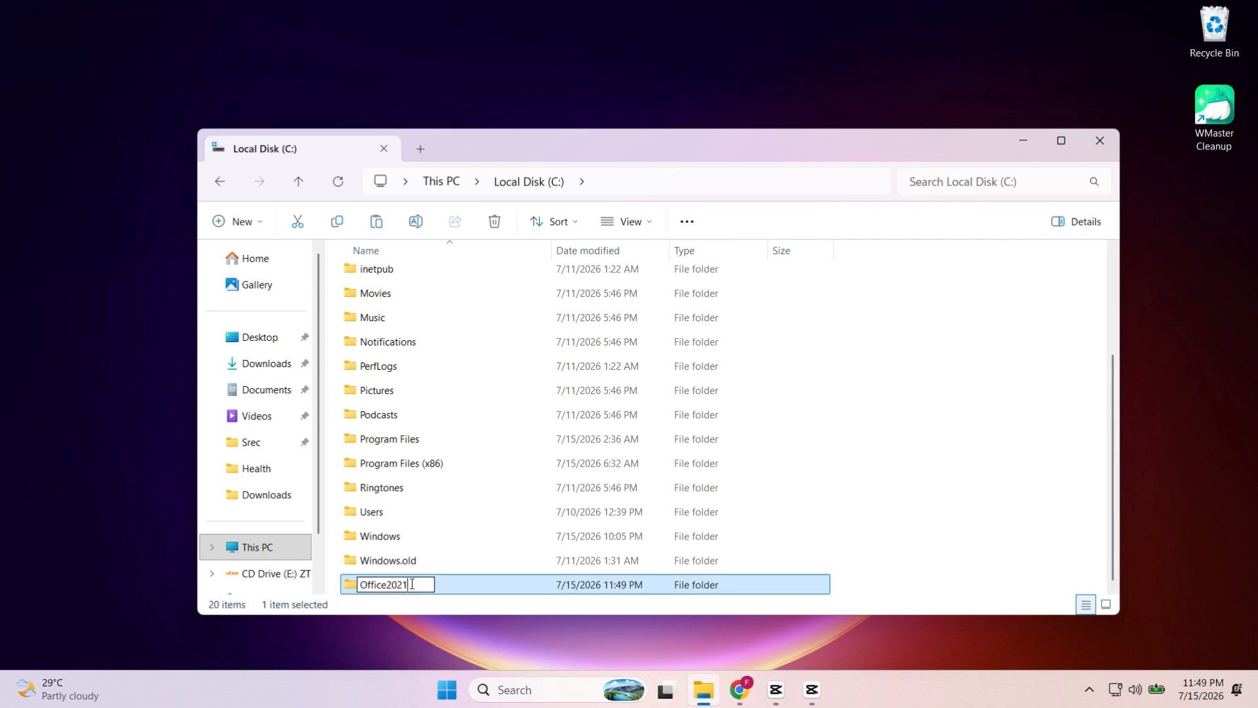
key(Return)
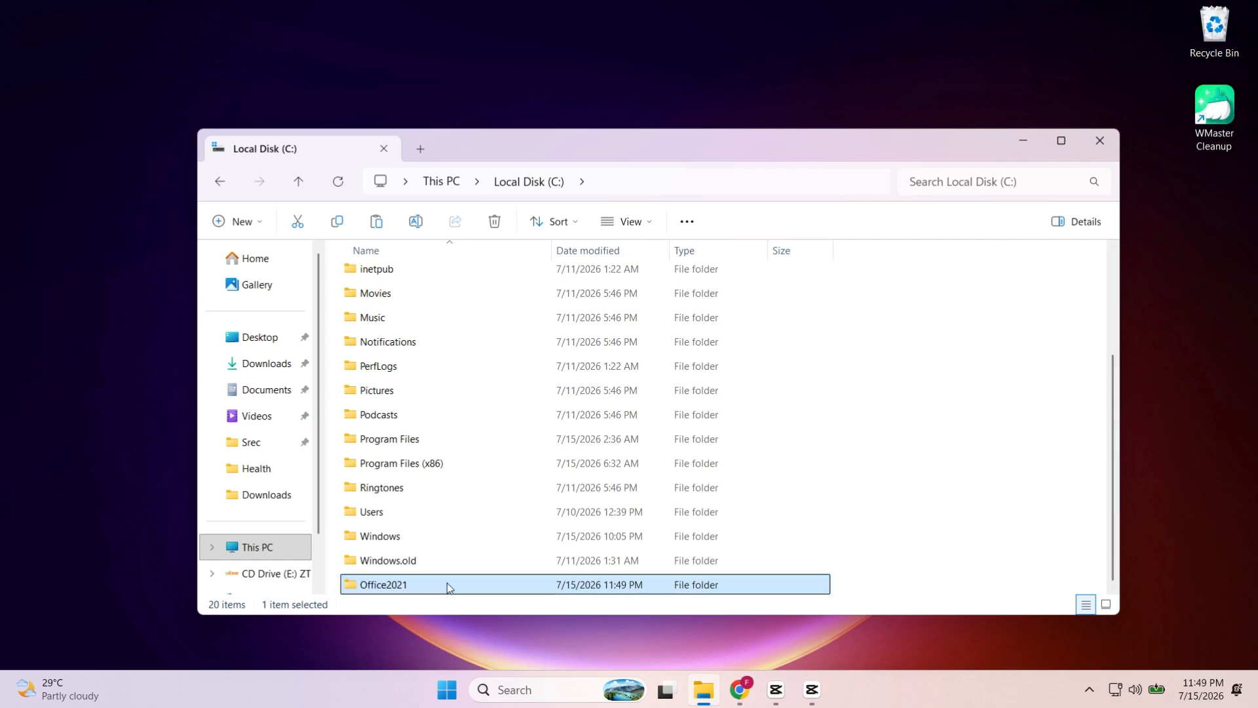
Step: Paste the copied installer and Configuration file into the Office2021 folder
double_click(448, 585)
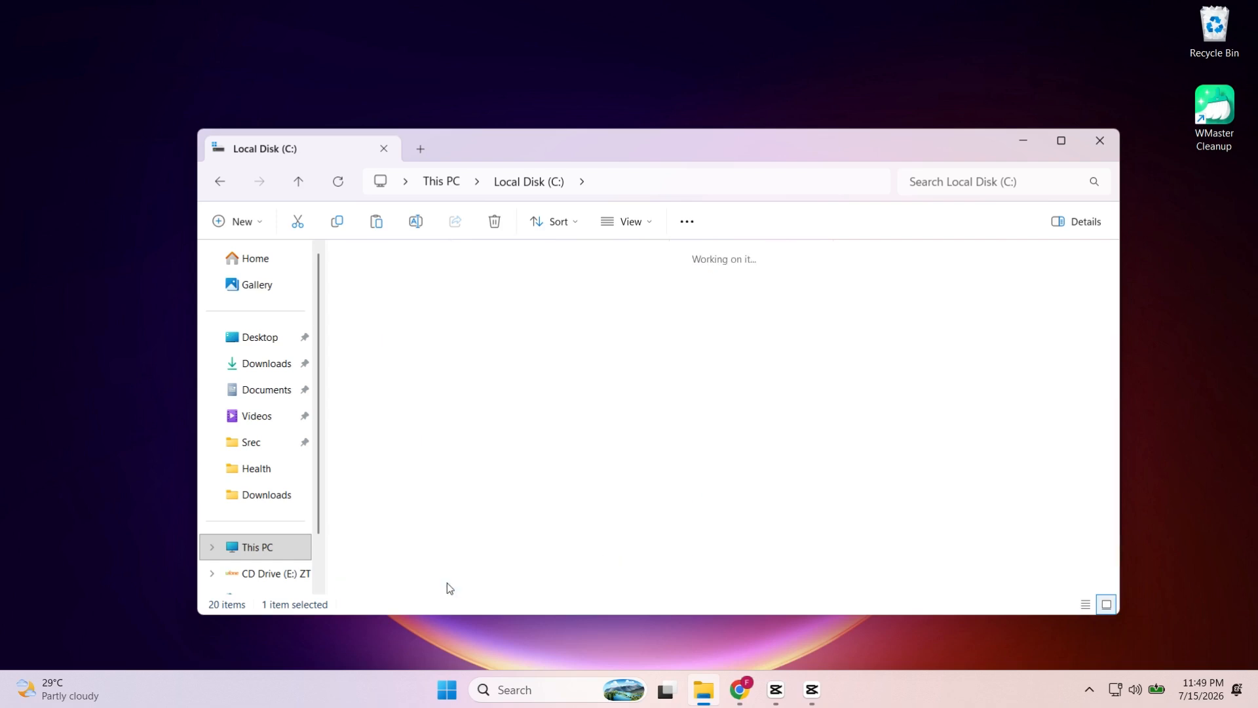
right_click(422, 292)
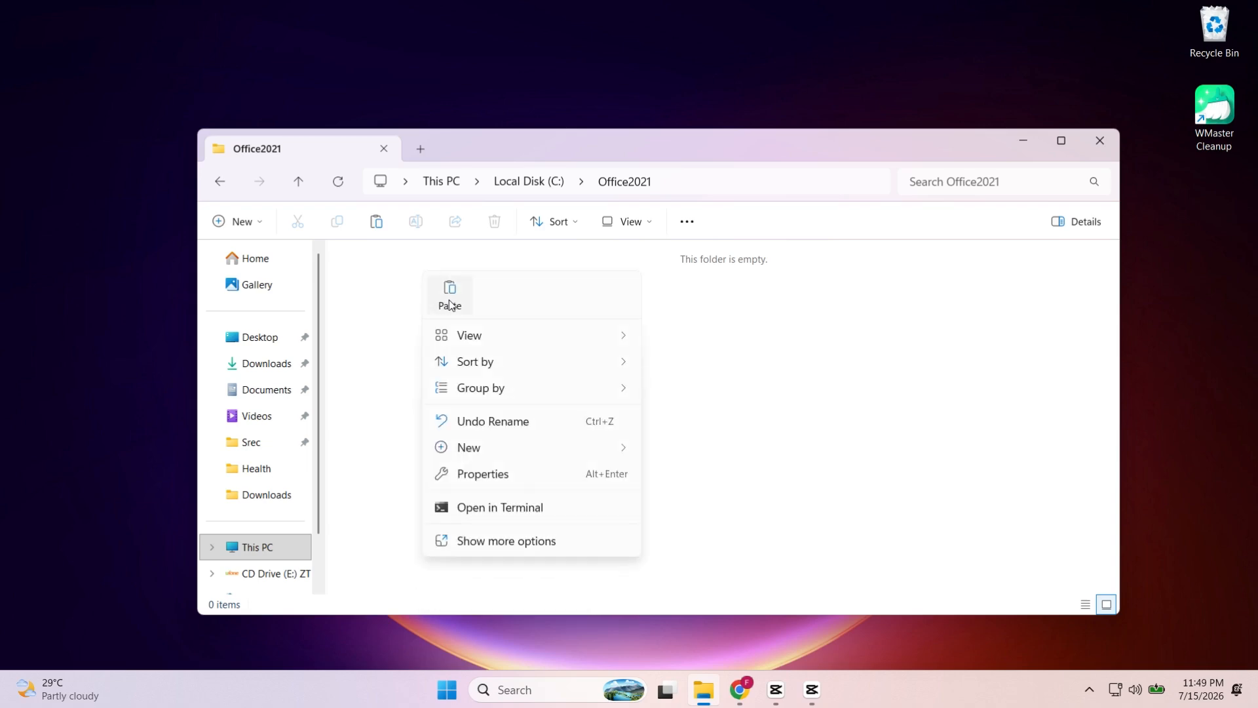
click(450, 300)
click(573, 339)
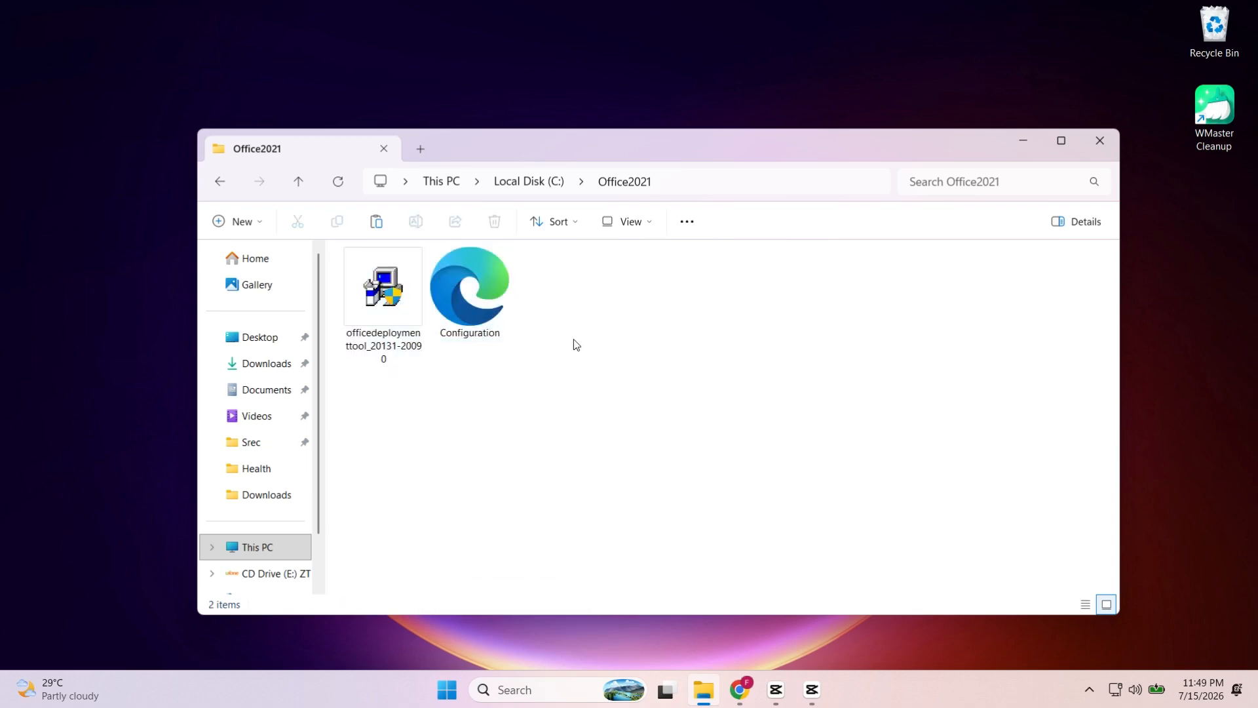
Step: Run the Office Deployment Tool installer from the Office2021 folder, allow it to make changes, and accept the Microsoft Software License Terms
click(391, 299)
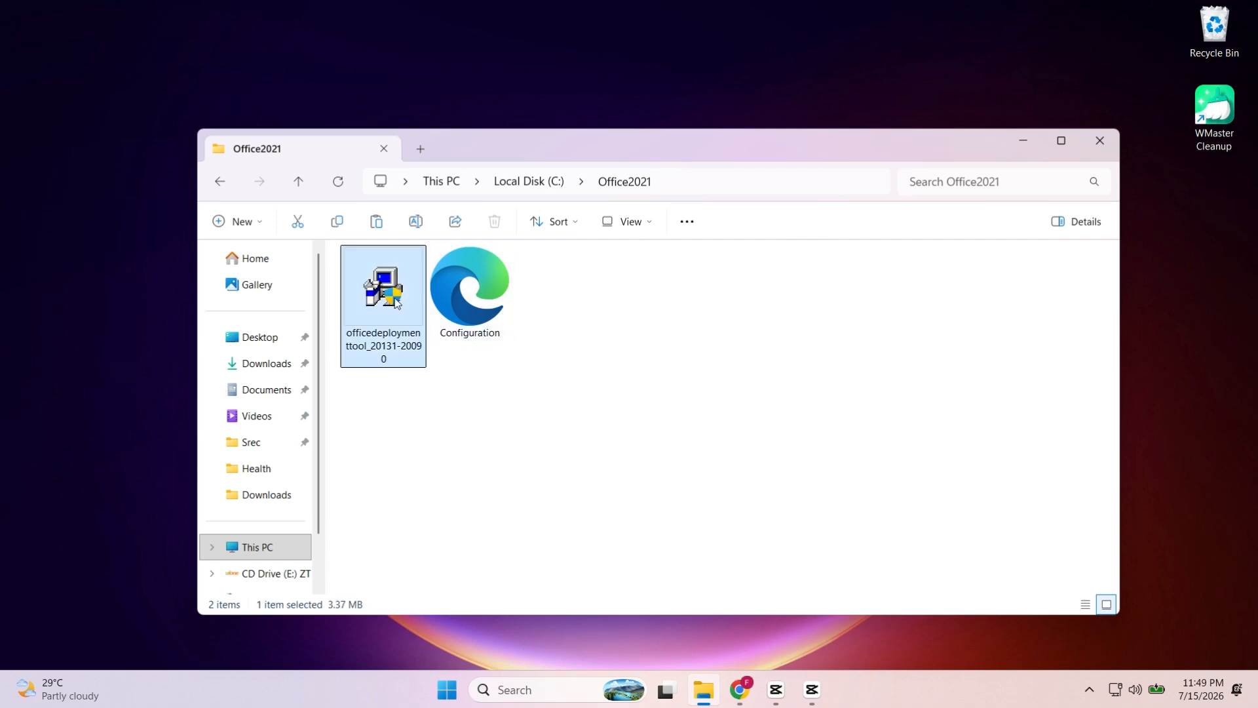
right_click(395, 302)
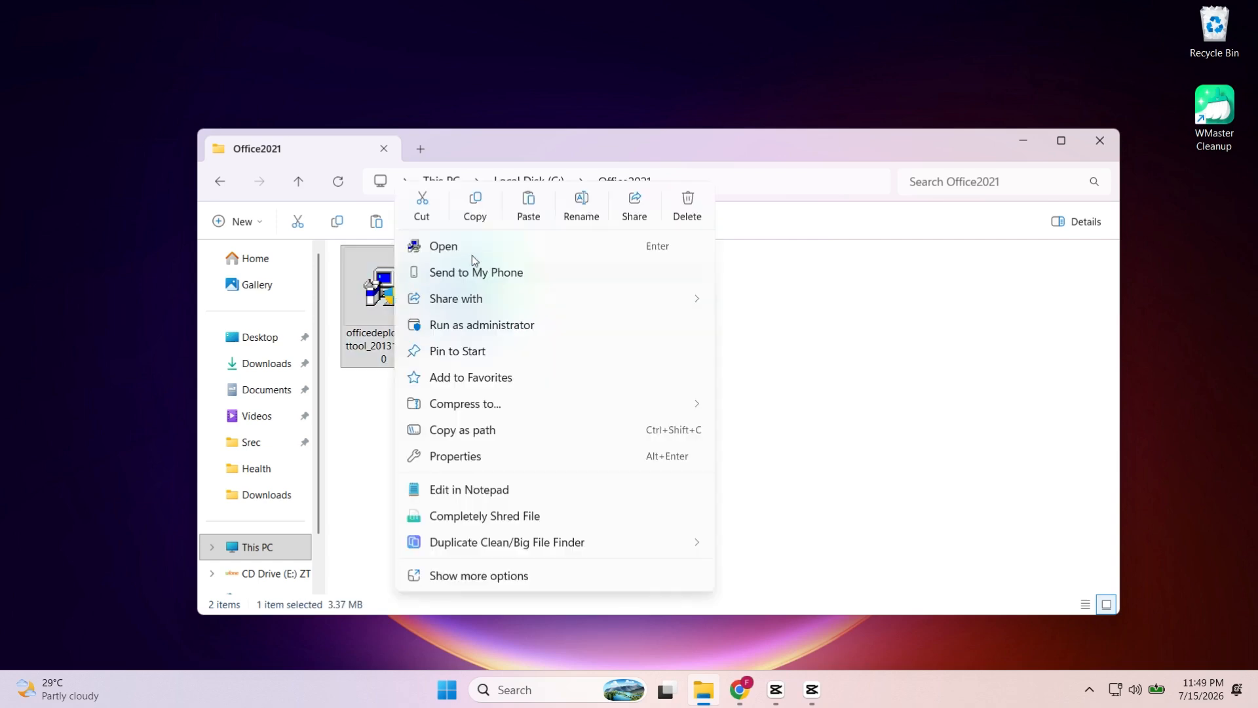
click(532, 252)
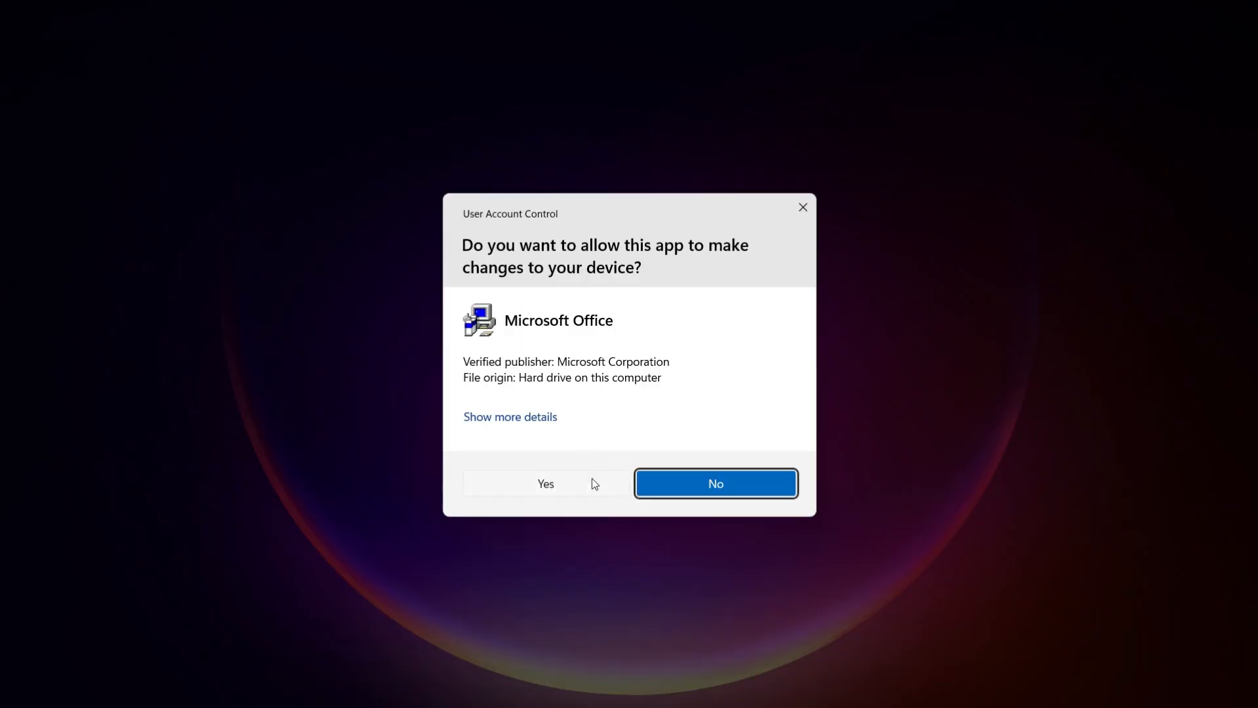
click(592, 478)
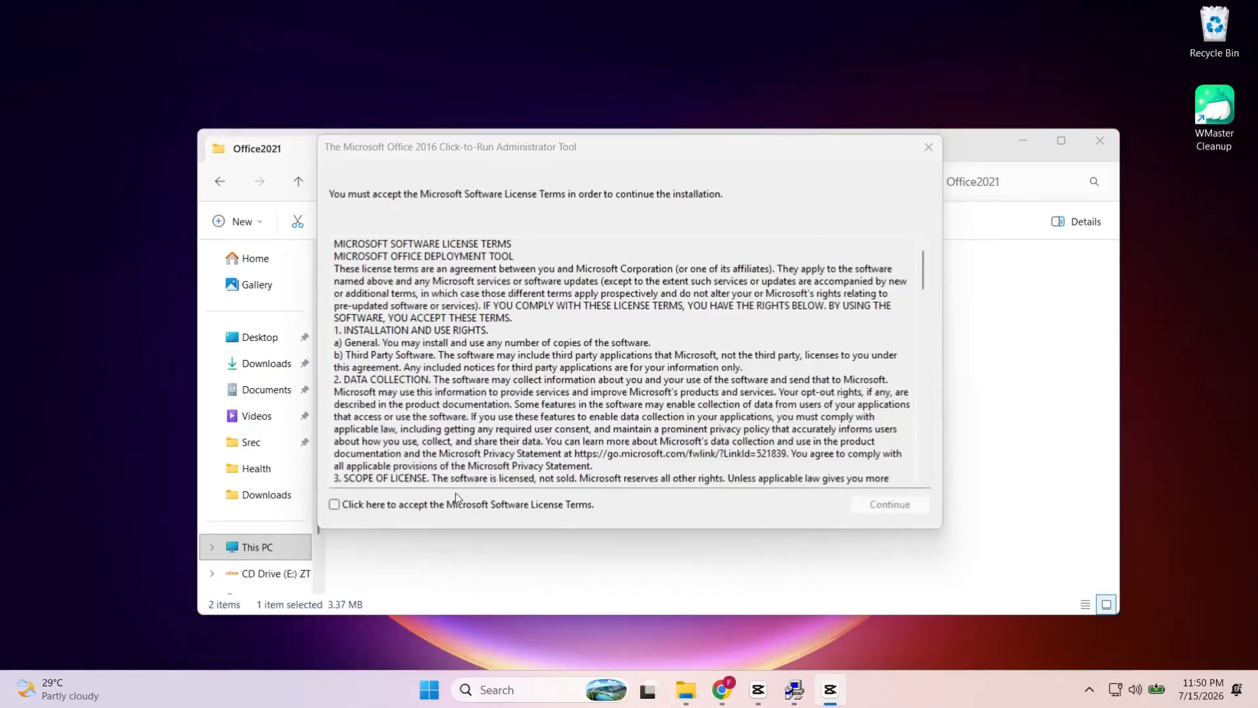
click(383, 503)
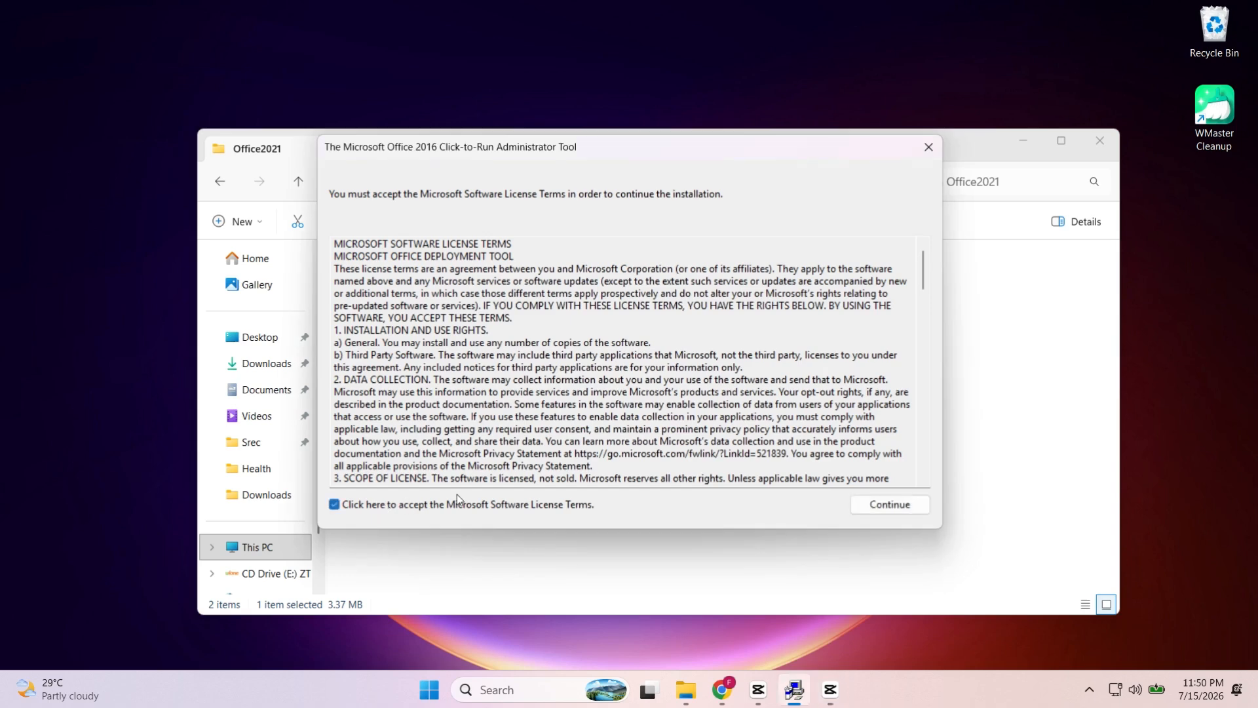
click(868, 508)
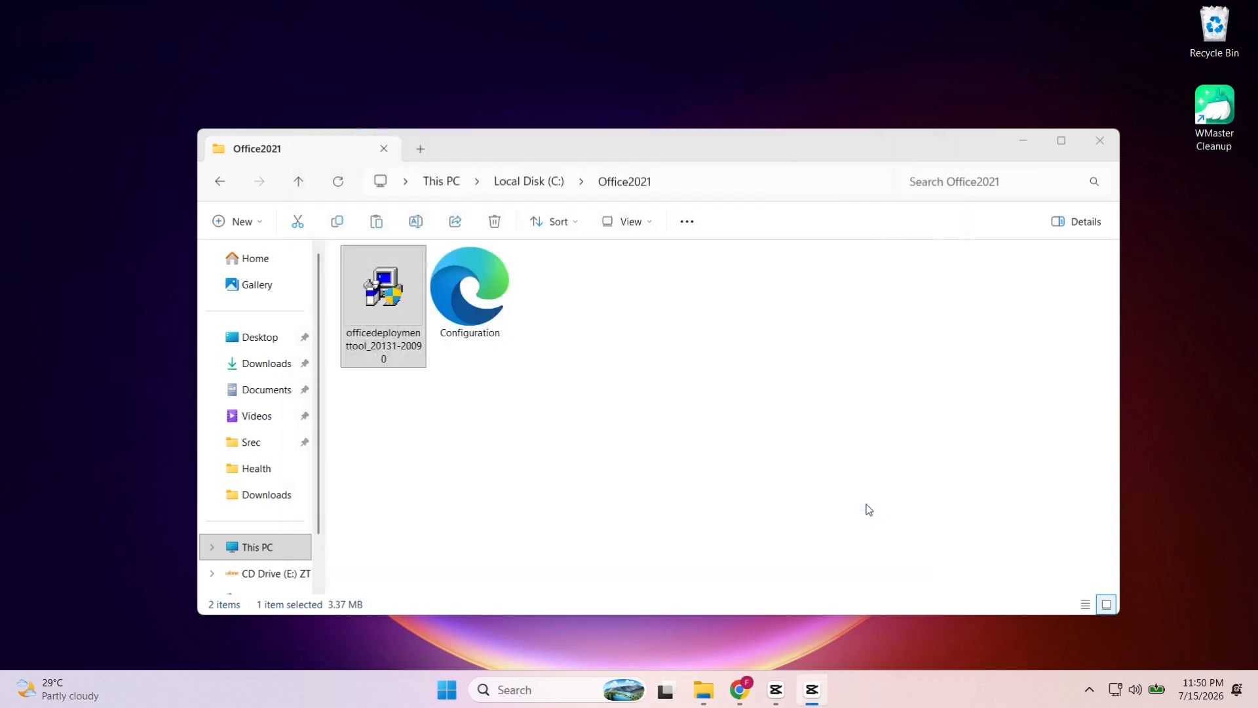
Step: Extract the deployment tool files into the Office2021 folder on Local Disk (C:) and dismiss the completion dialog
scroll(606, 387, down, 2)
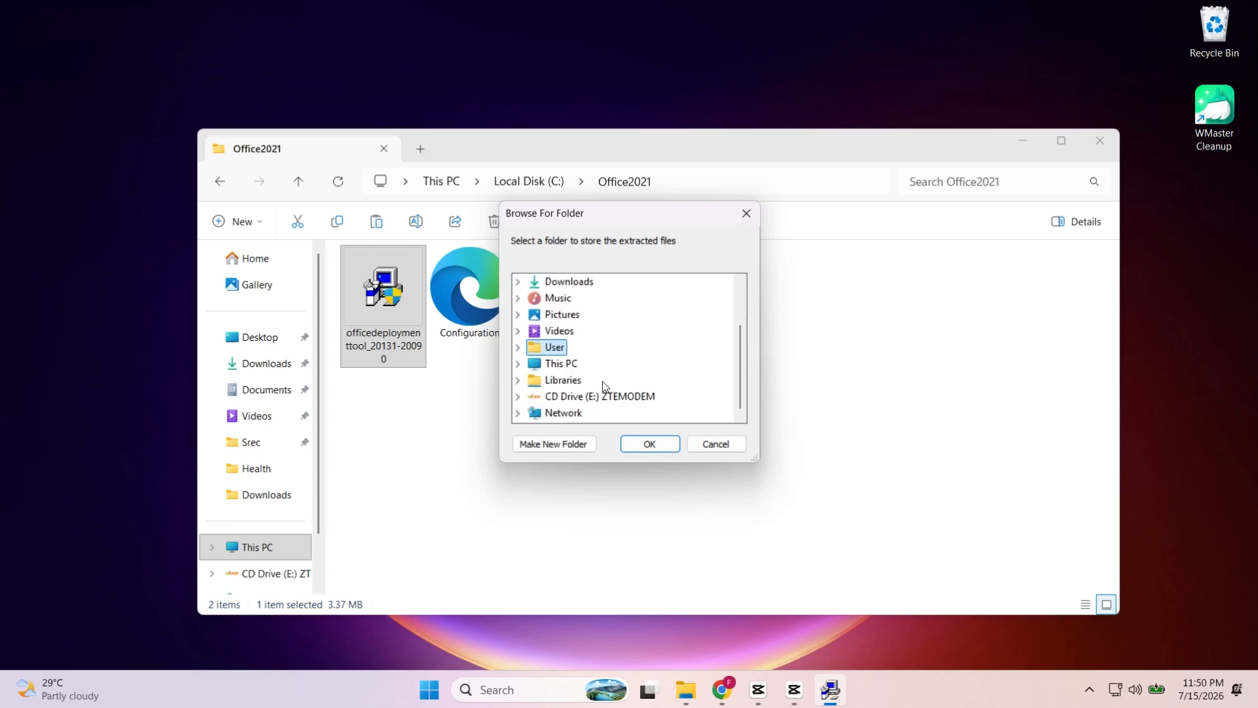
double_click(551, 364)
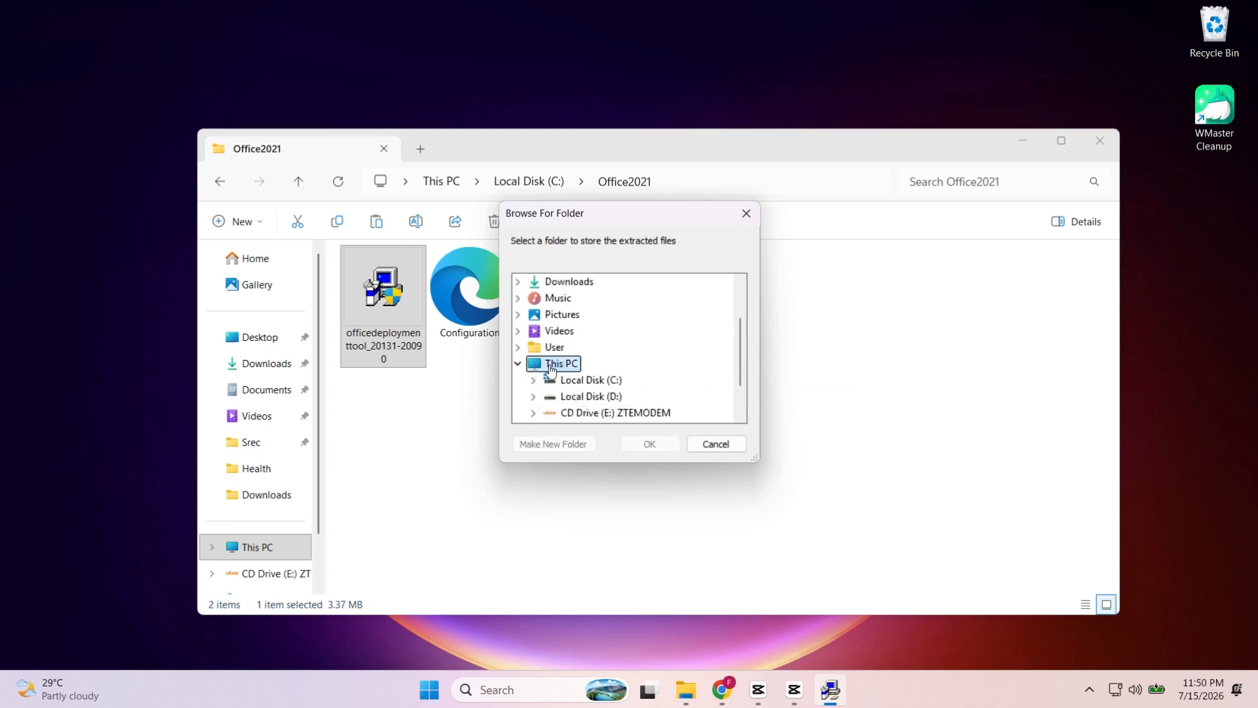
double_click(582, 380)
scroll(581, 380, down, 2)
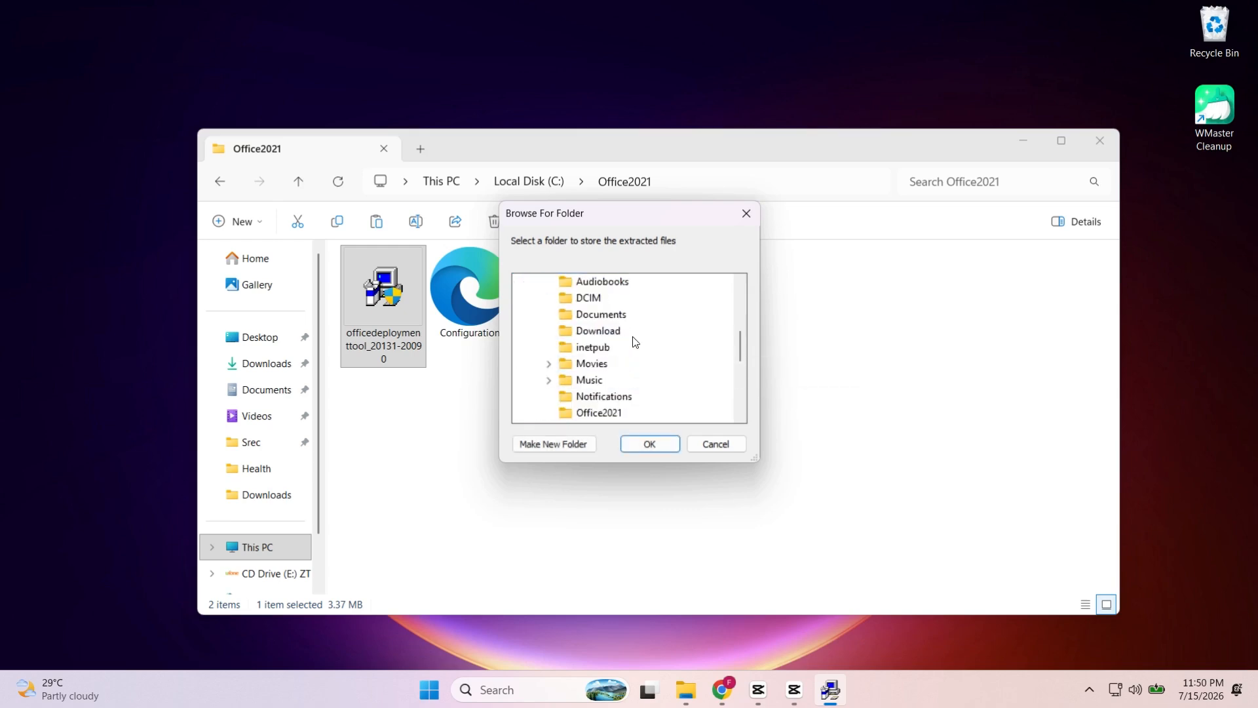
click(598, 364)
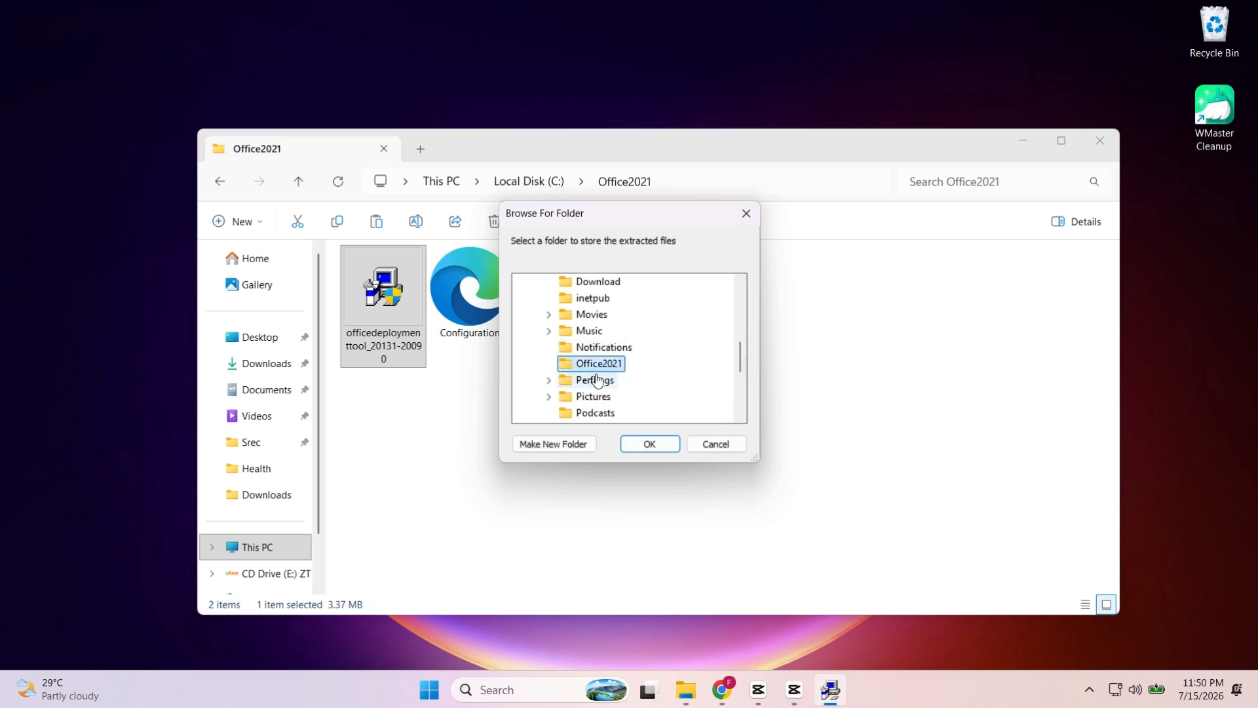
click(647, 443)
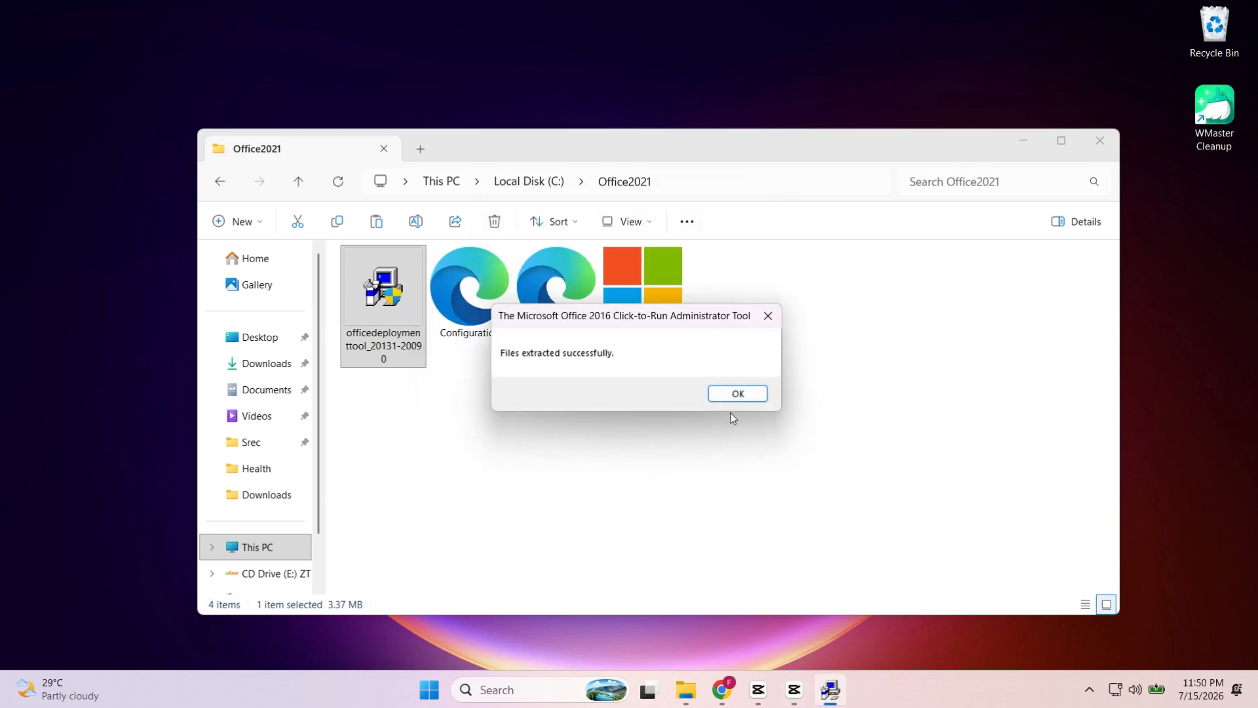
click(760, 399)
click(757, 403)
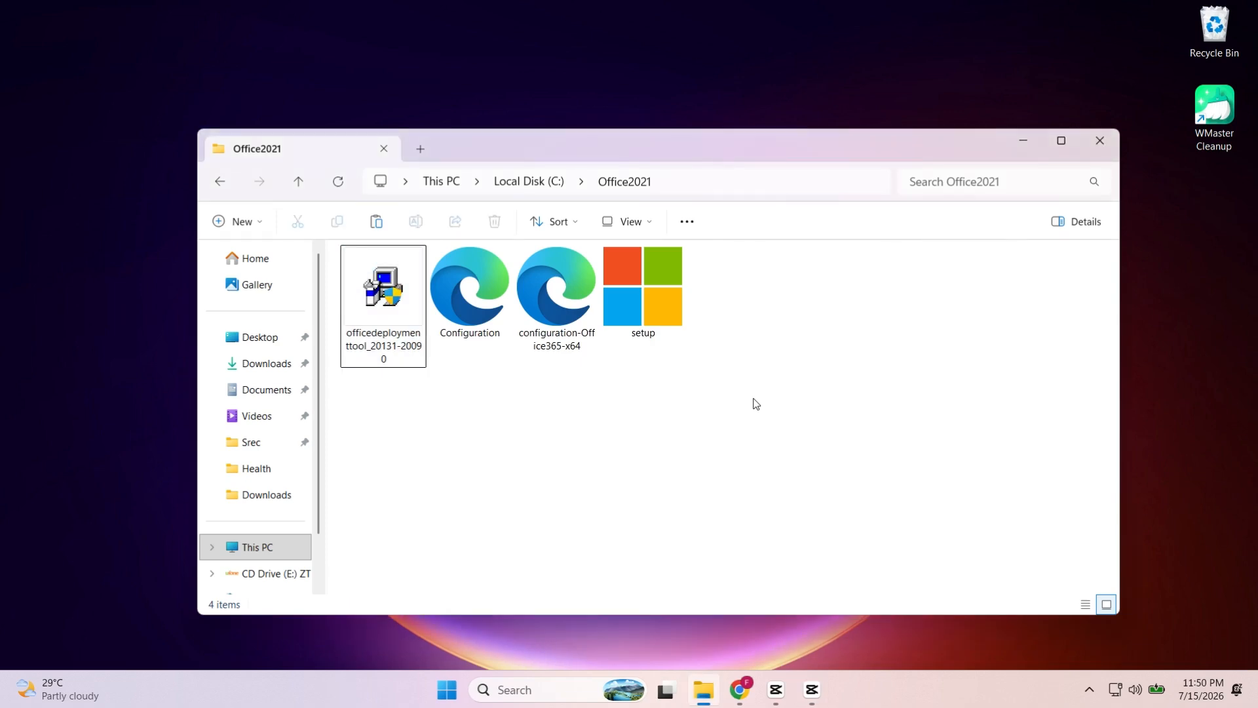
Step: Open the list of installed apps in Windows Settings and locate Microsoft Office LTSC Professional Plus 2024 - en-us
click(440, 697)
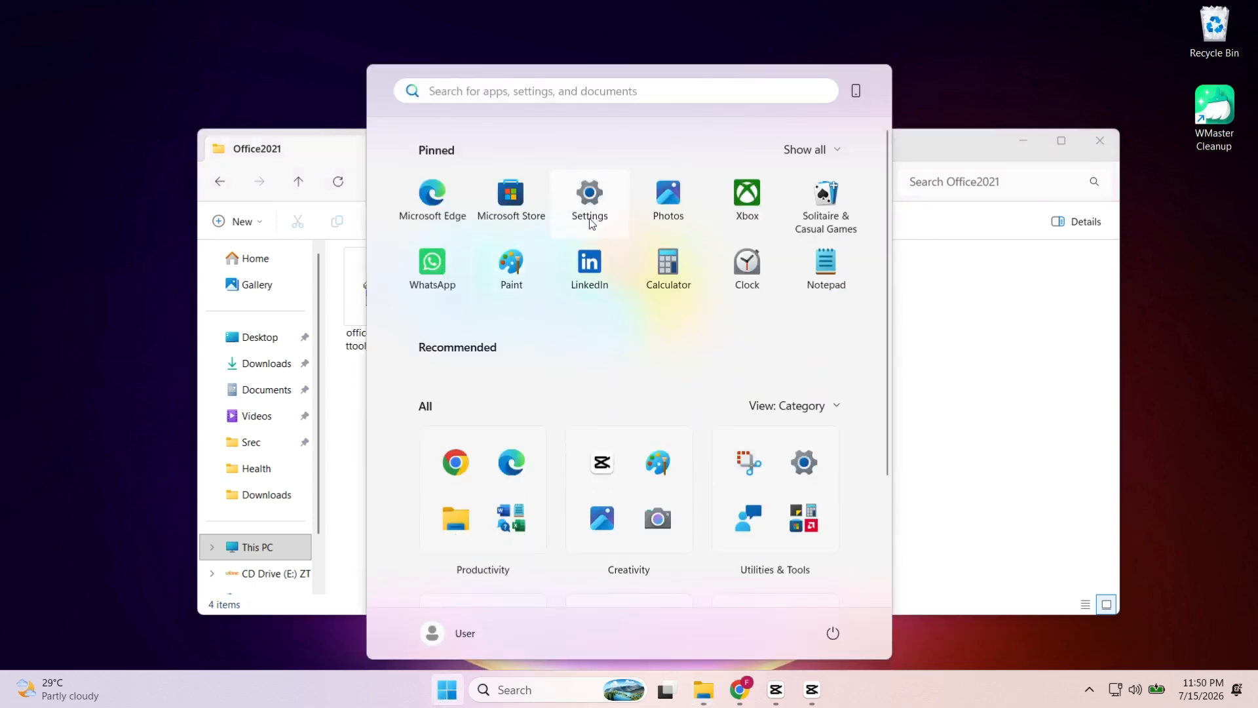
click(589, 220)
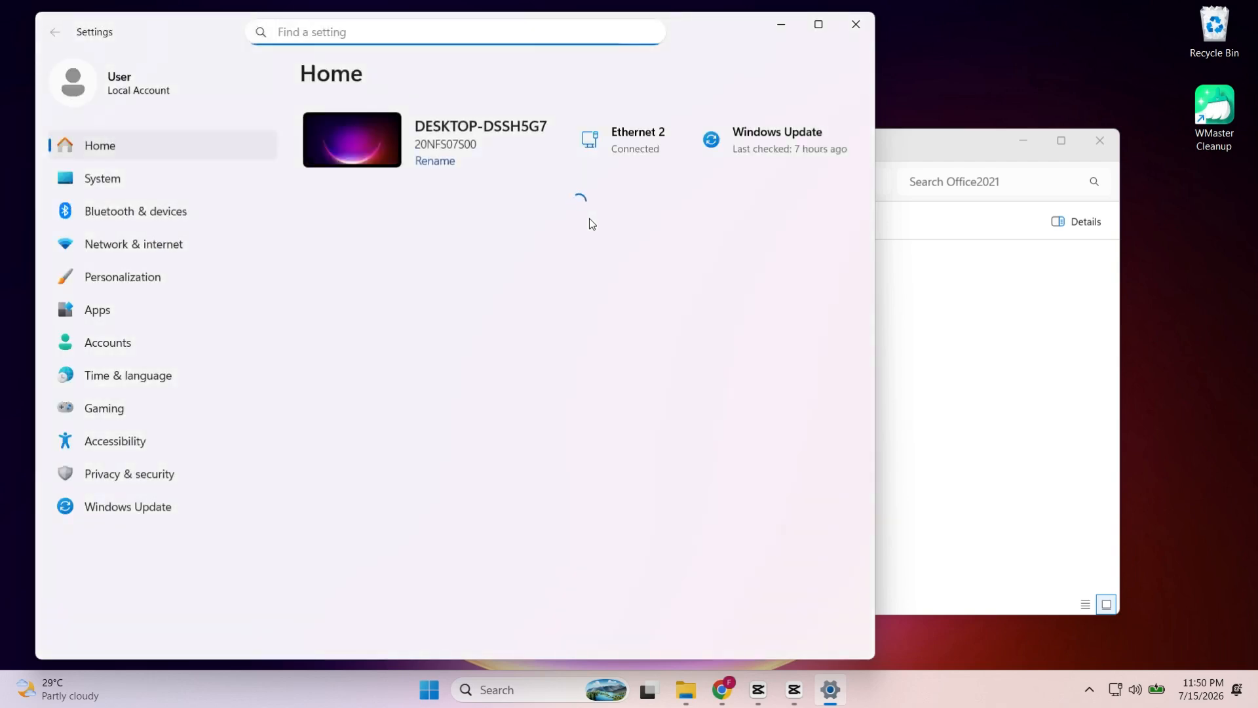
click(176, 325)
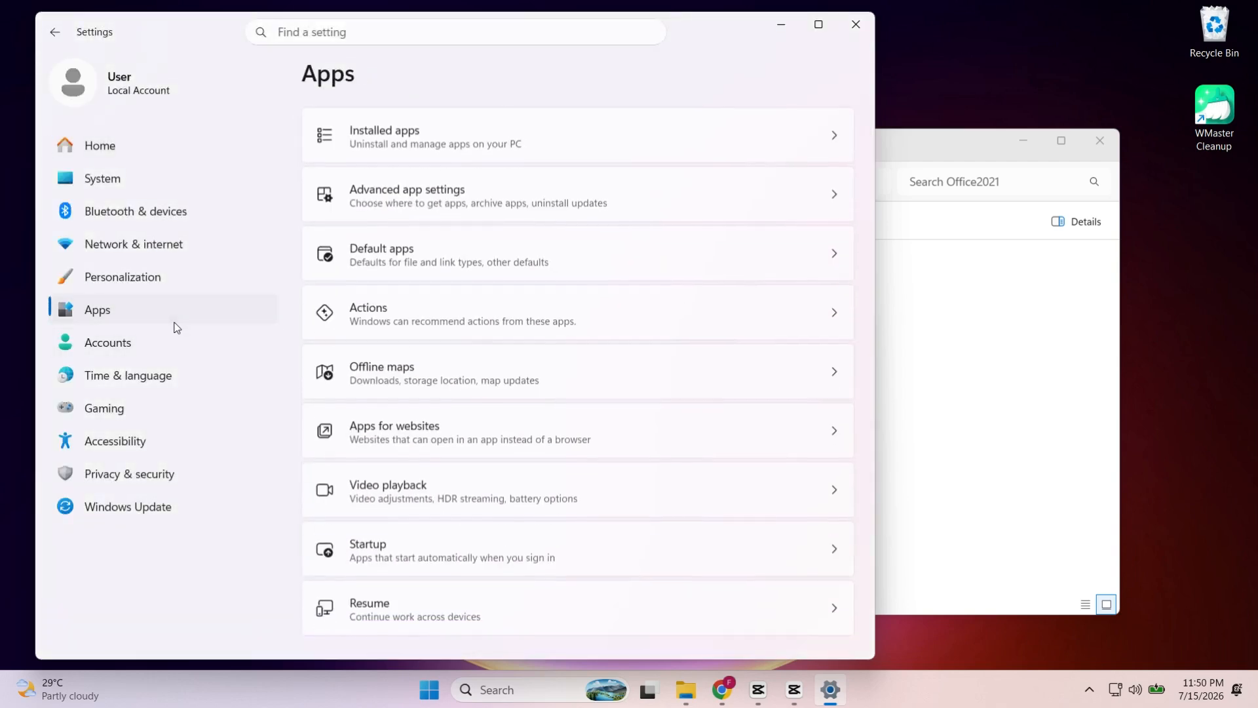
click(443, 128)
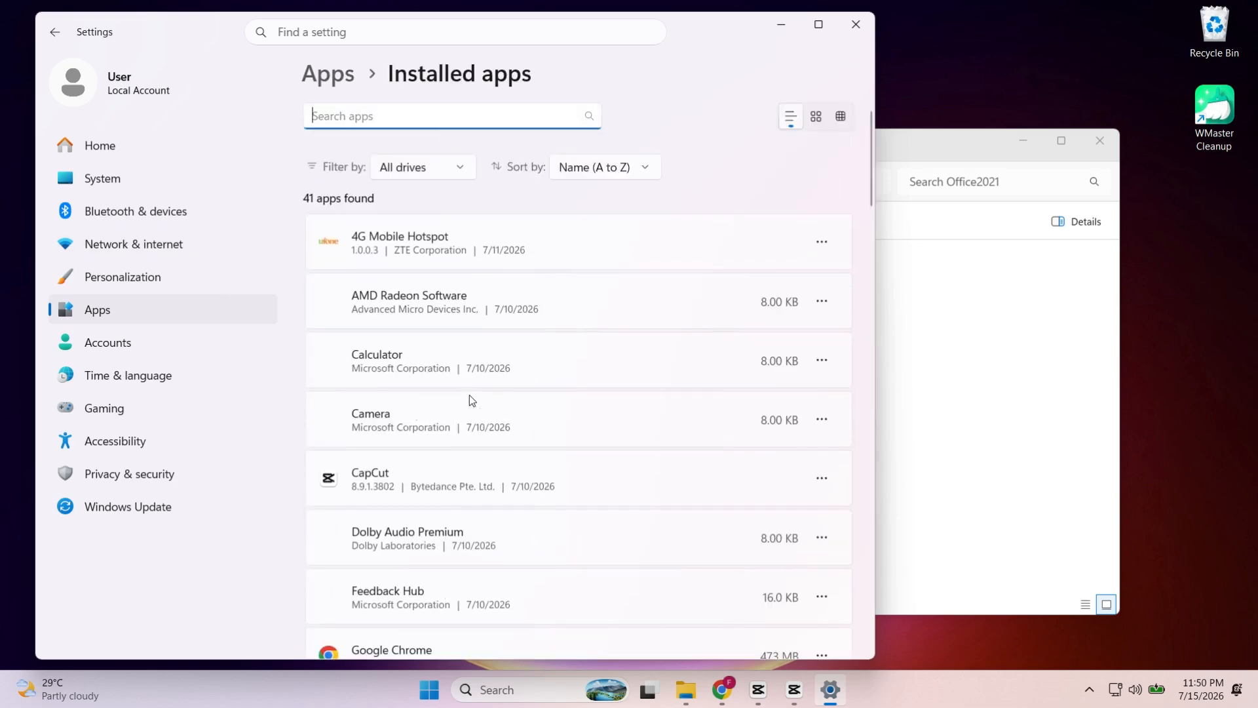
scroll(469, 399, down, 5)
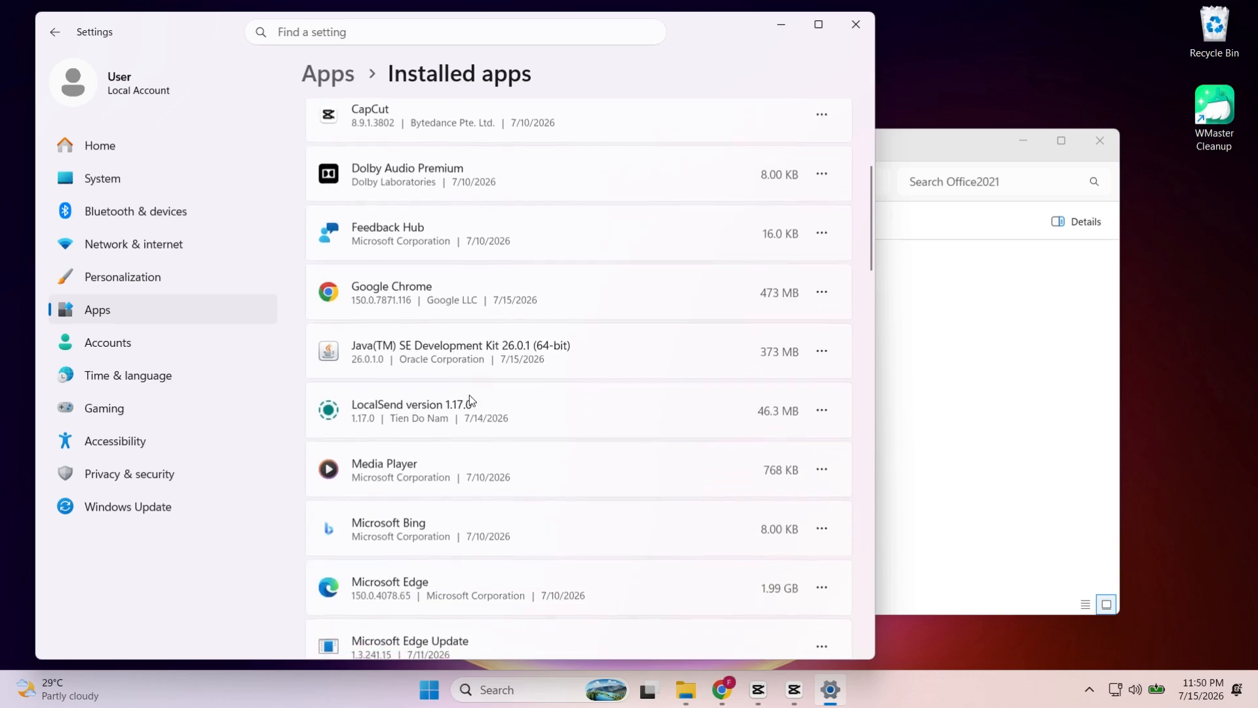
scroll(469, 399, down, 5)
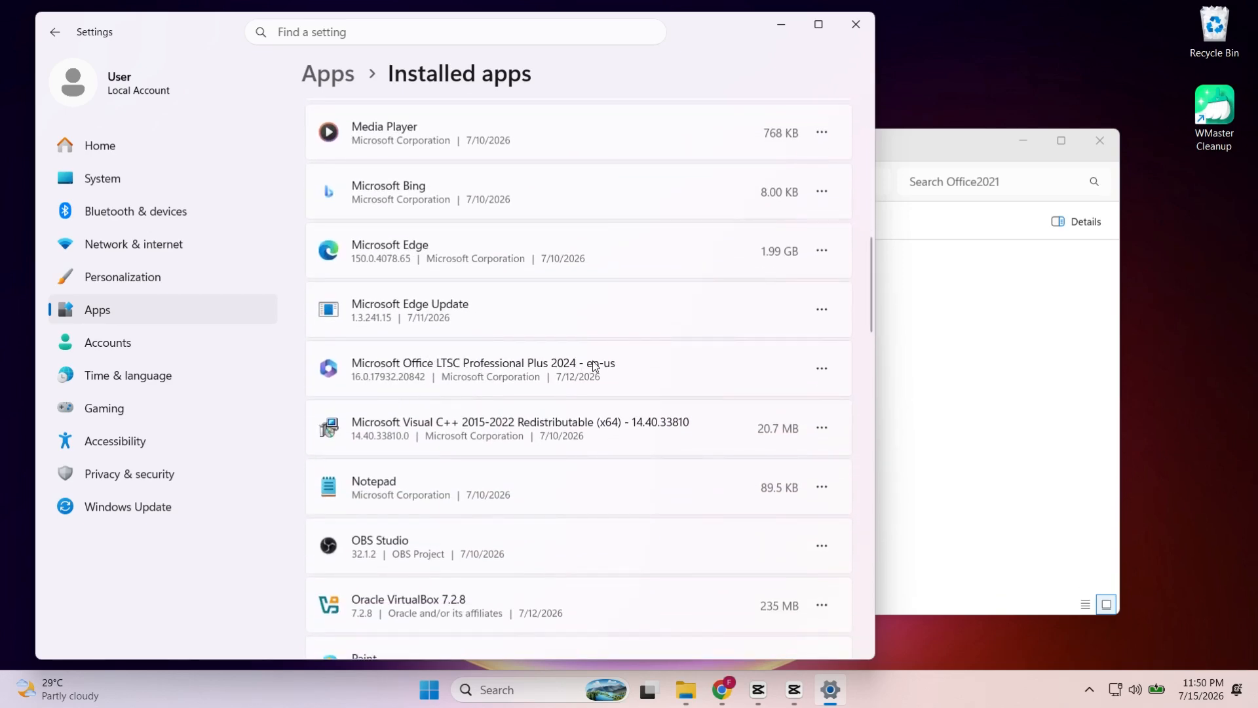
Step: Uninstall Microsoft Office LTSC Professional Plus 2024, allow the change, then dismiss the completion dialog and close Settings
click(823, 371)
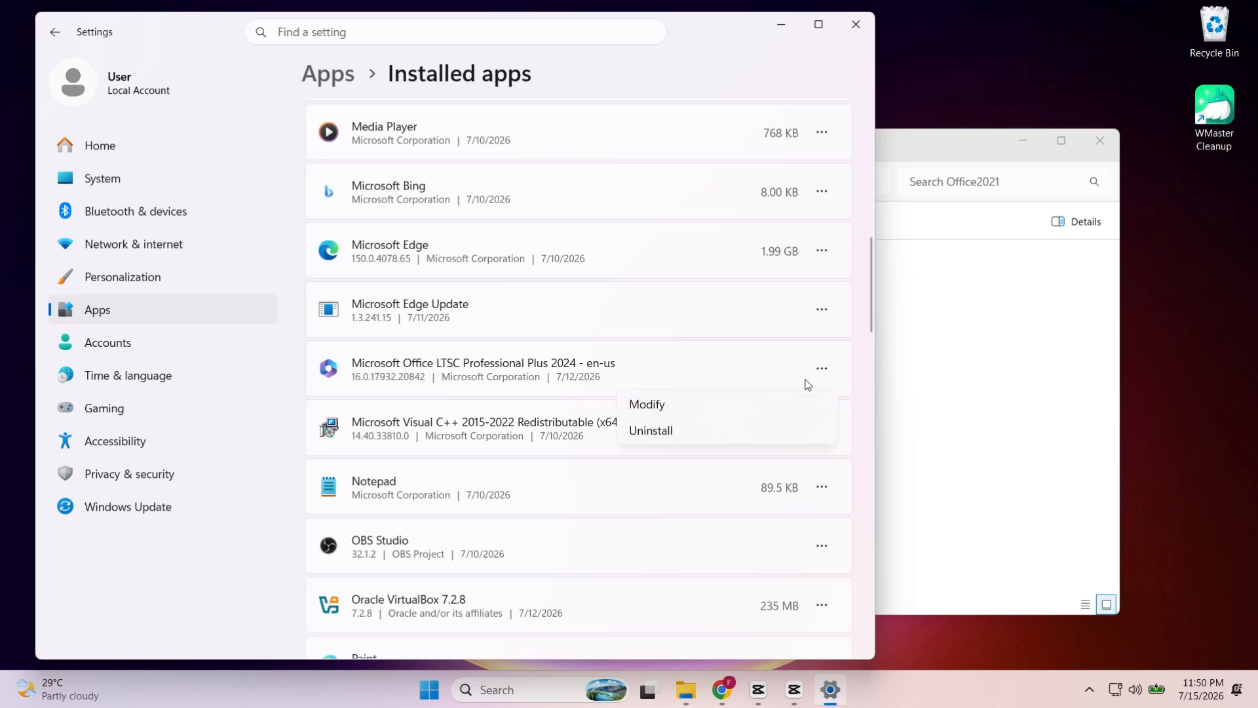
click(710, 432)
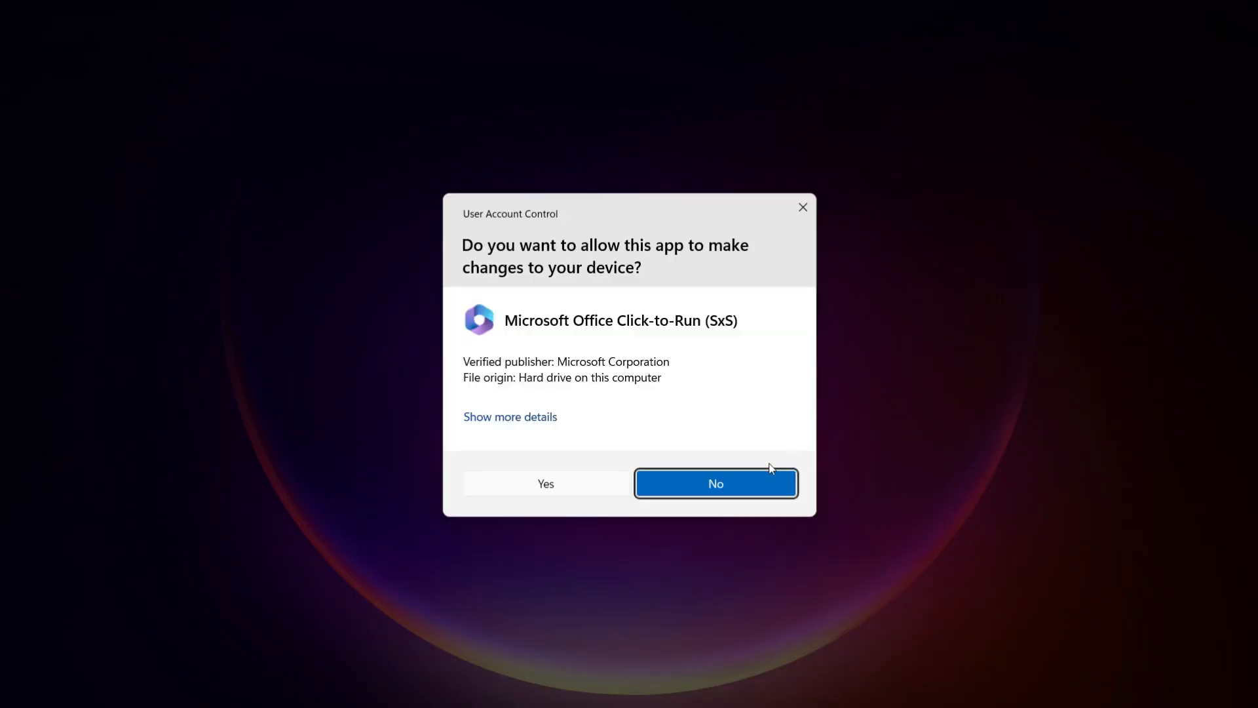
click(596, 484)
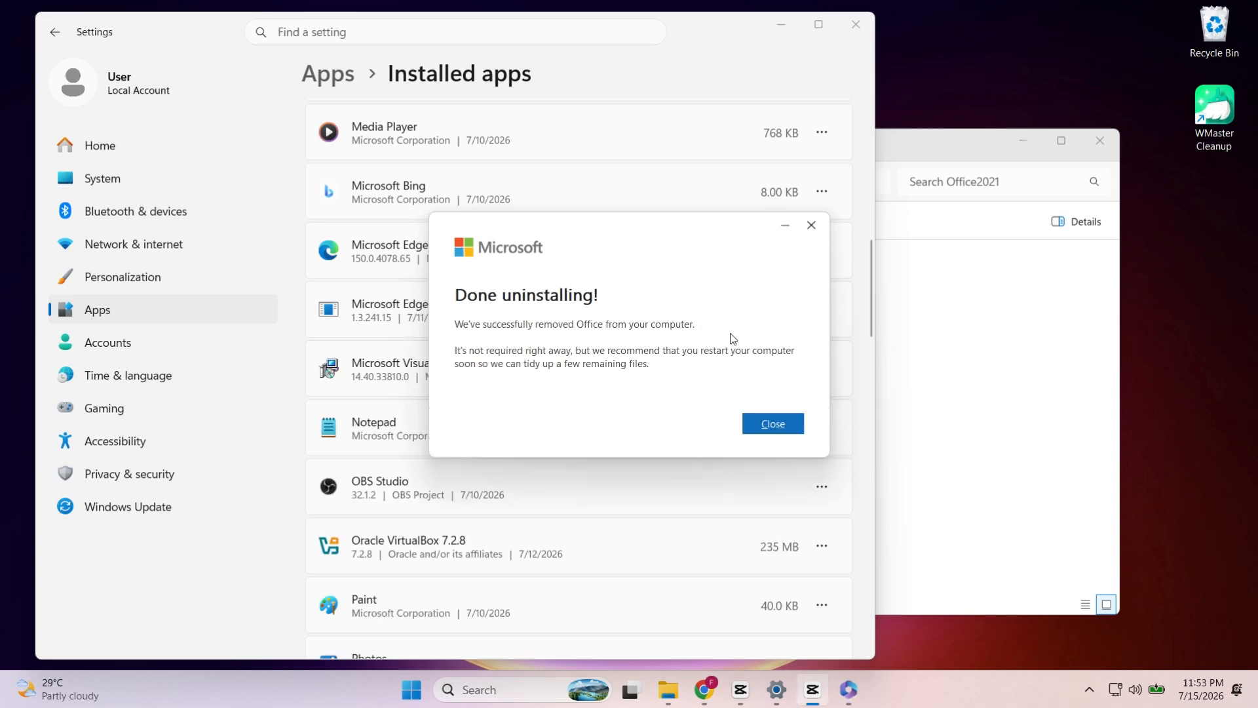
click(753, 424)
click(858, 28)
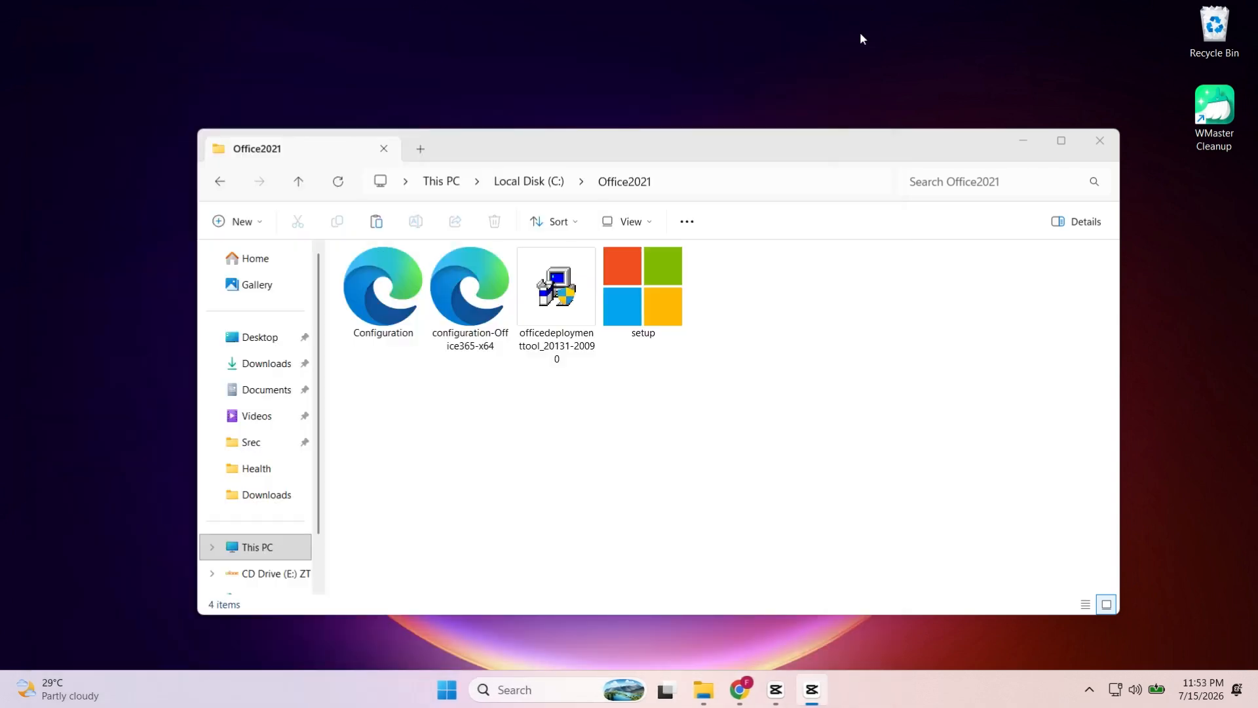
Step: Minimize the Office2021 folder window and launch Command Prompt as administrator, allowing it to make changes
click(776, 351)
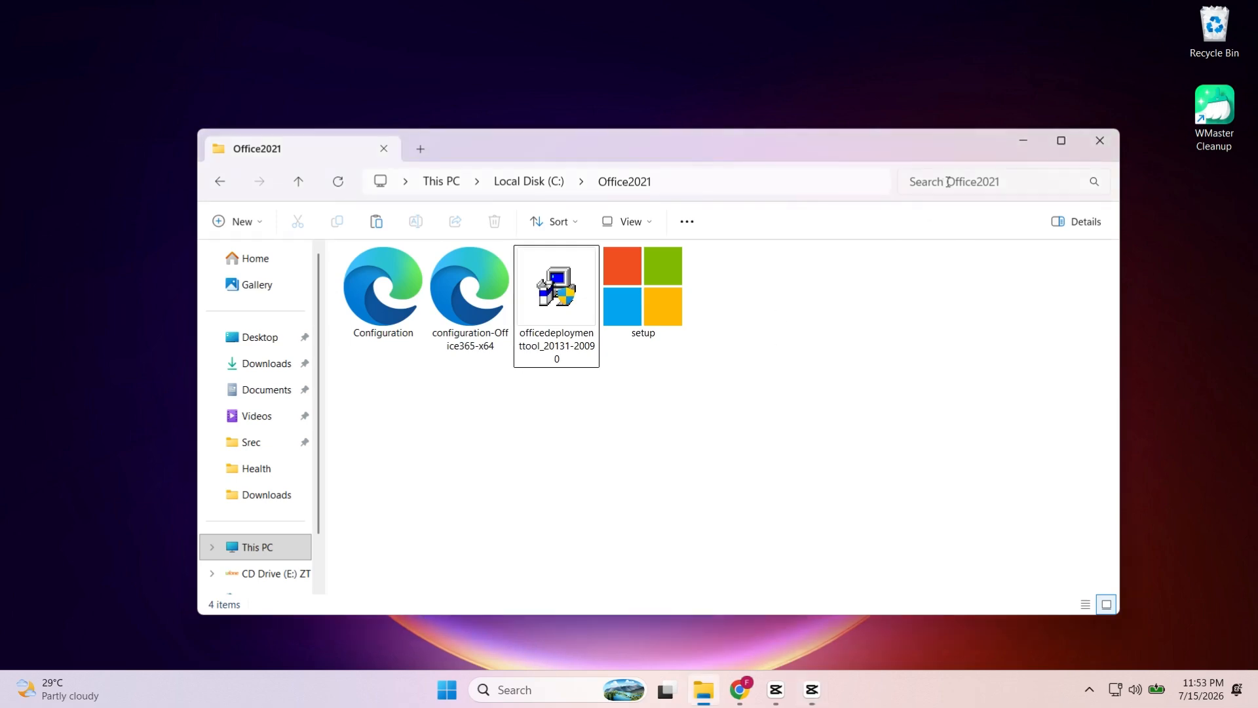
click(1014, 135)
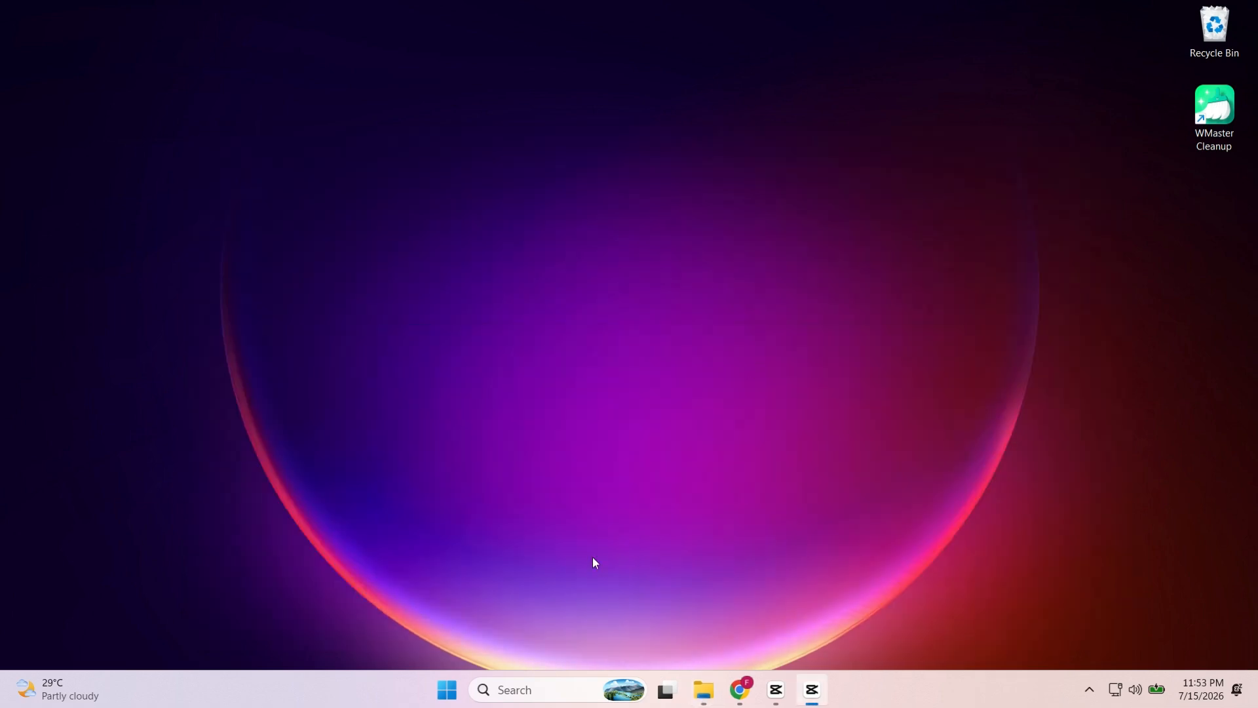
click(489, 696)
text(cmd)
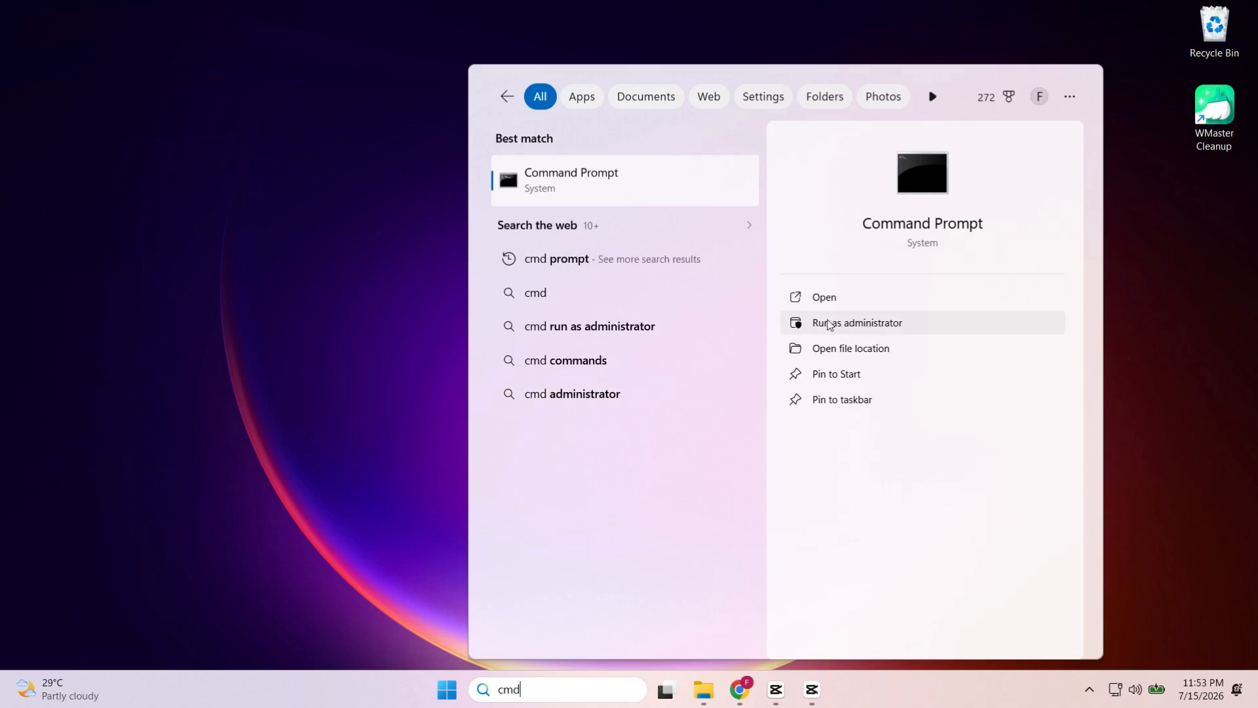
click(853, 326)
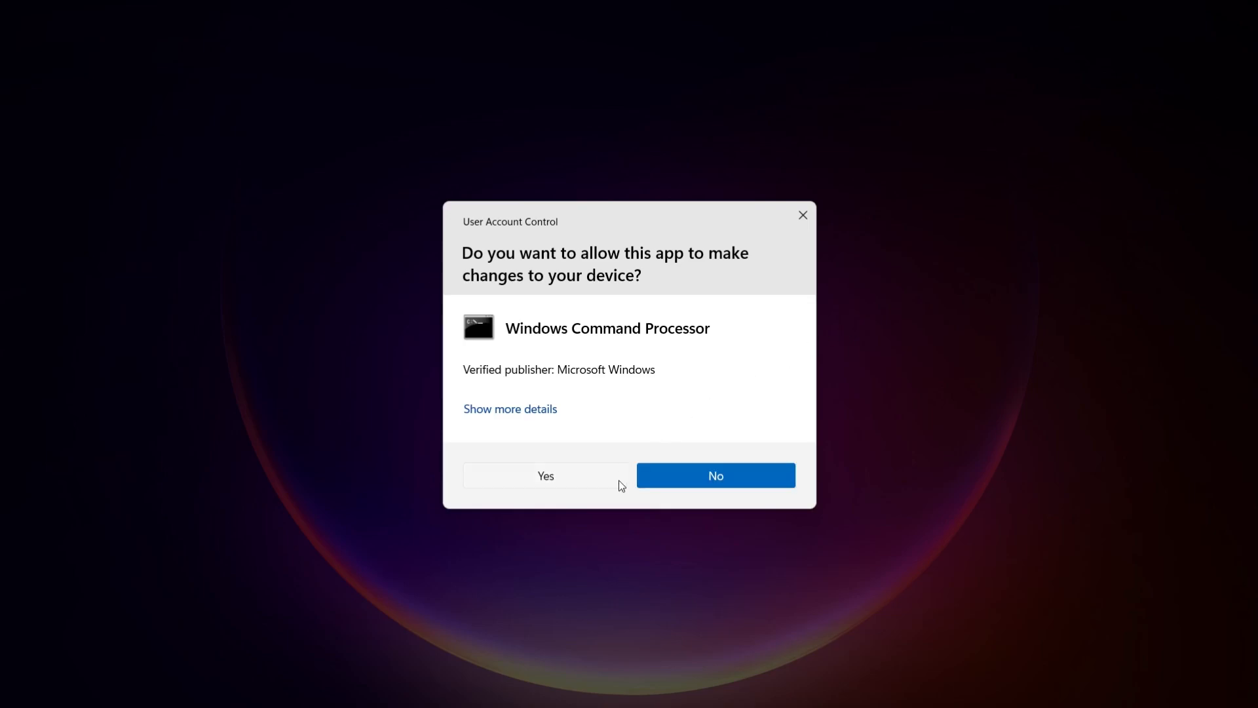
click(620, 482)
Step: Change the Command Prompt directory to C:\Office2021 with cd, using the path copied from the Office2021 folder window
text(cd)
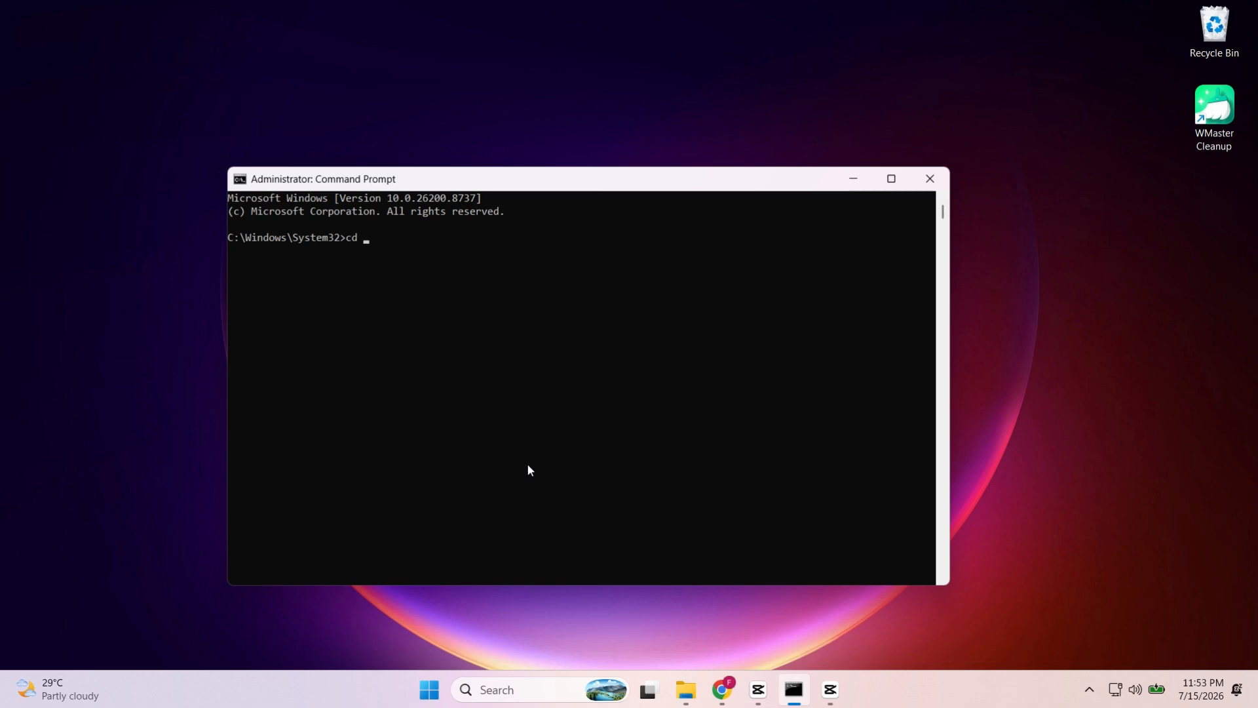
mouse_move(685, 689)
click(658, 639)
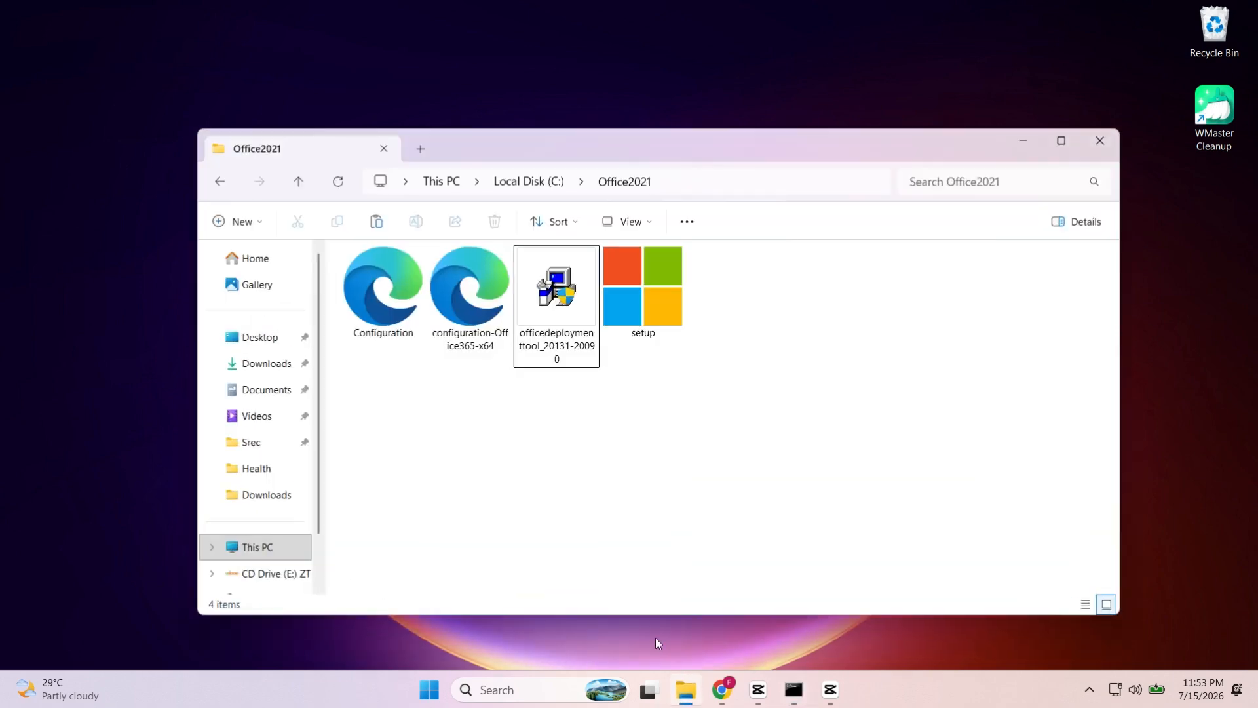
click(709, 188)
right_click(612, 182)
click(642, 222)
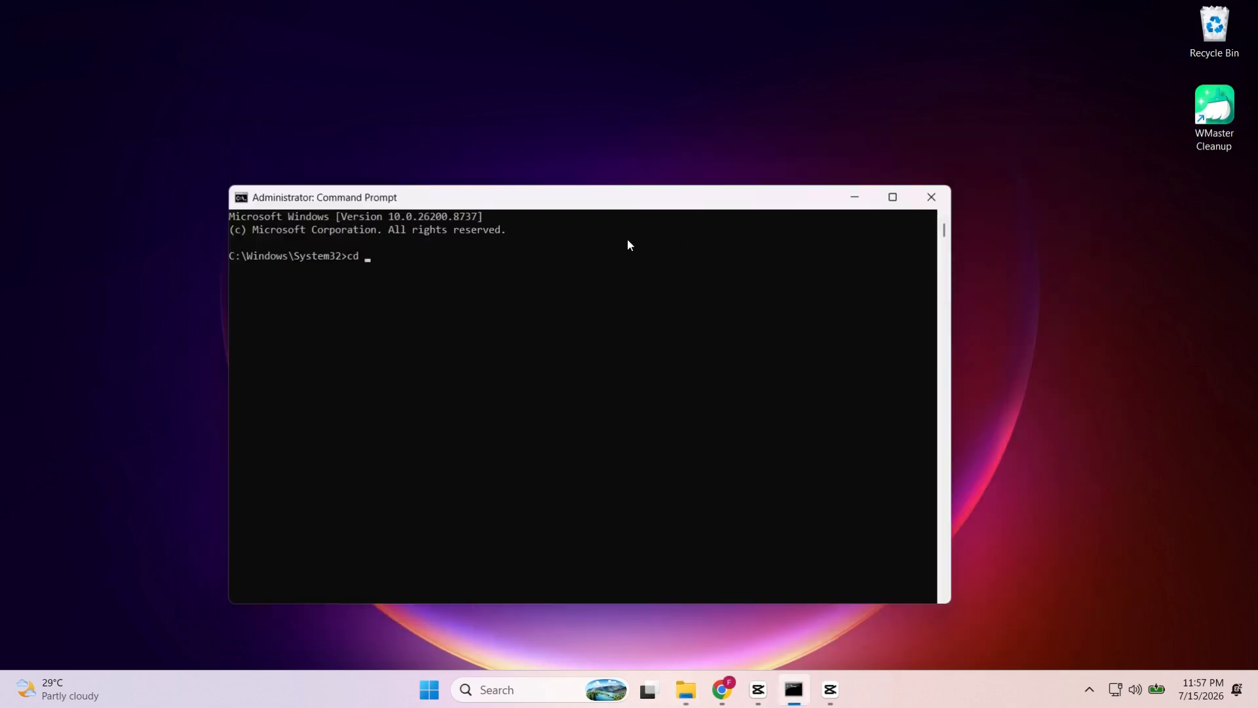
right_click(431, 257)
key(Return)
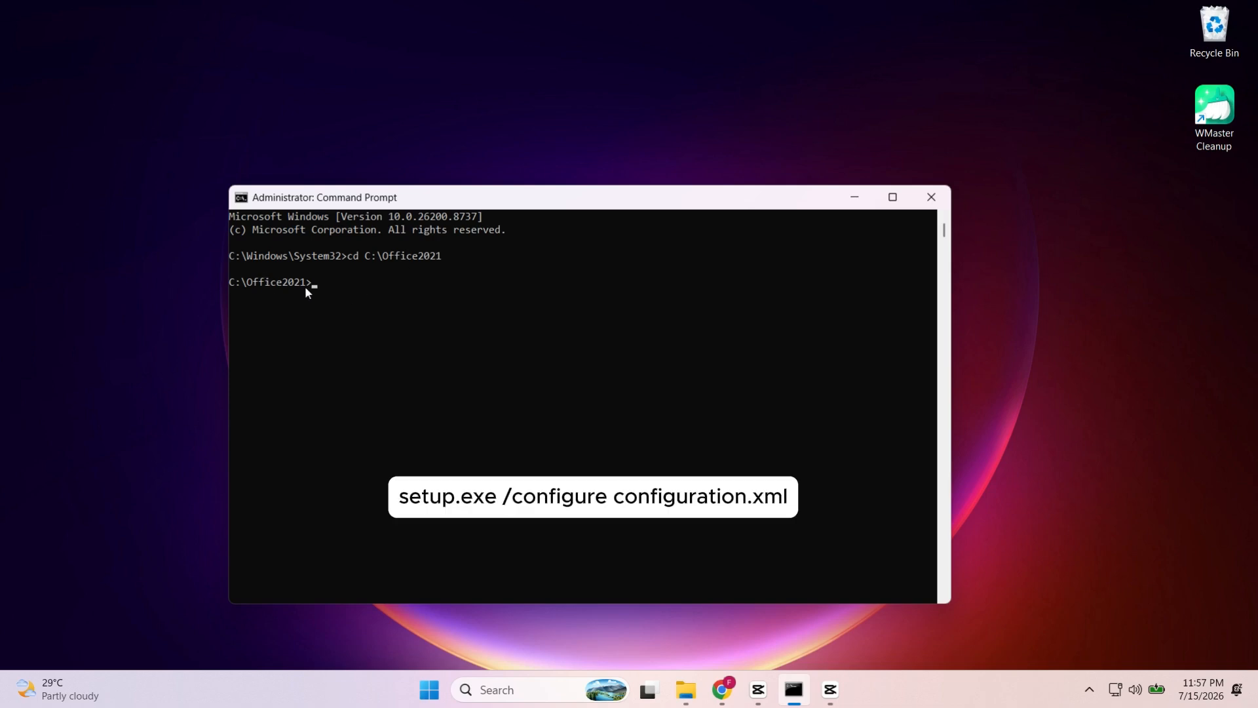
Step: Install Office by running setup.exe /configure configuration.xml, minimize Command Prompt, and close the installer once it has finished
text(setup.exe /configure configuration1.xml)
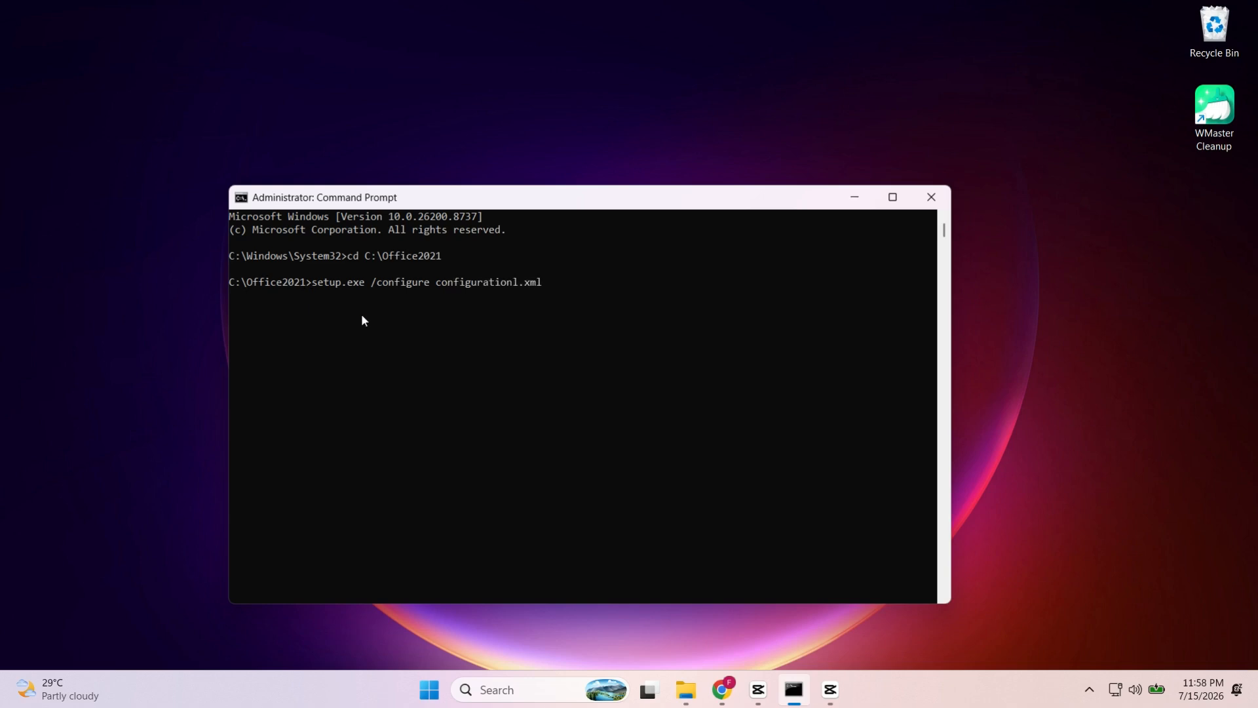
key(Left)
key(Left)
key(Left)
key(Left)
key(BackSpace)
key(Return)
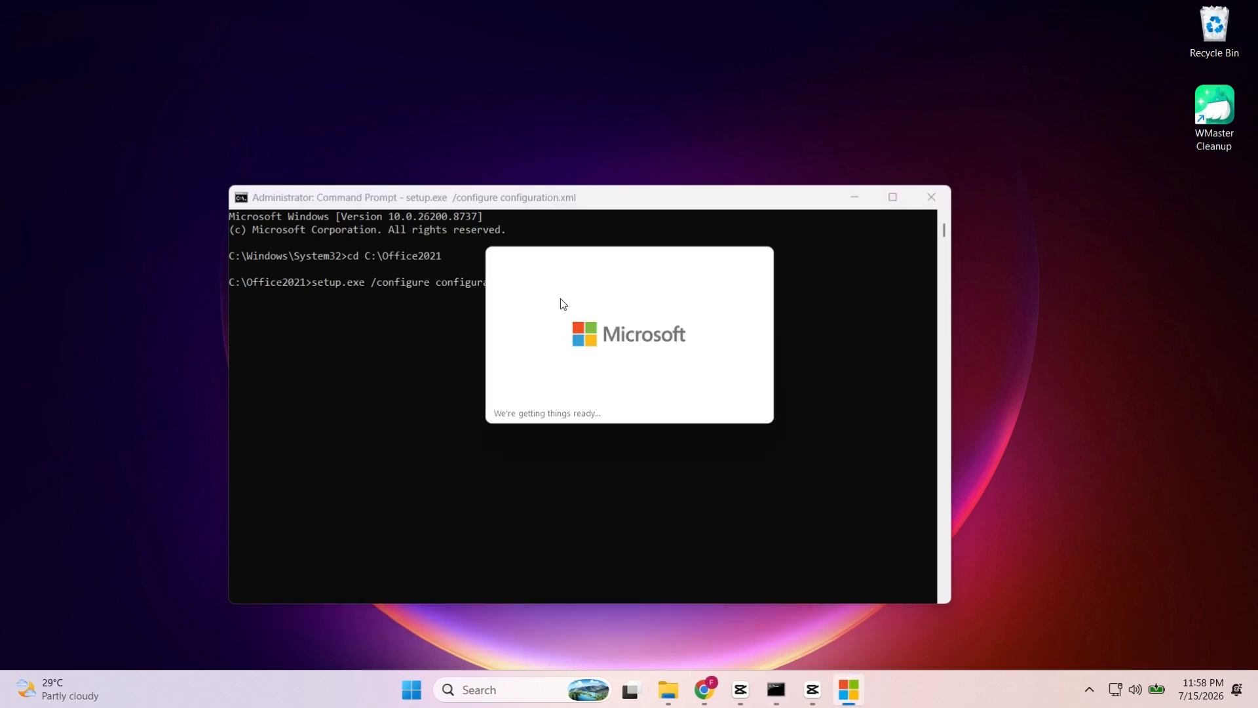
click(851, 198)
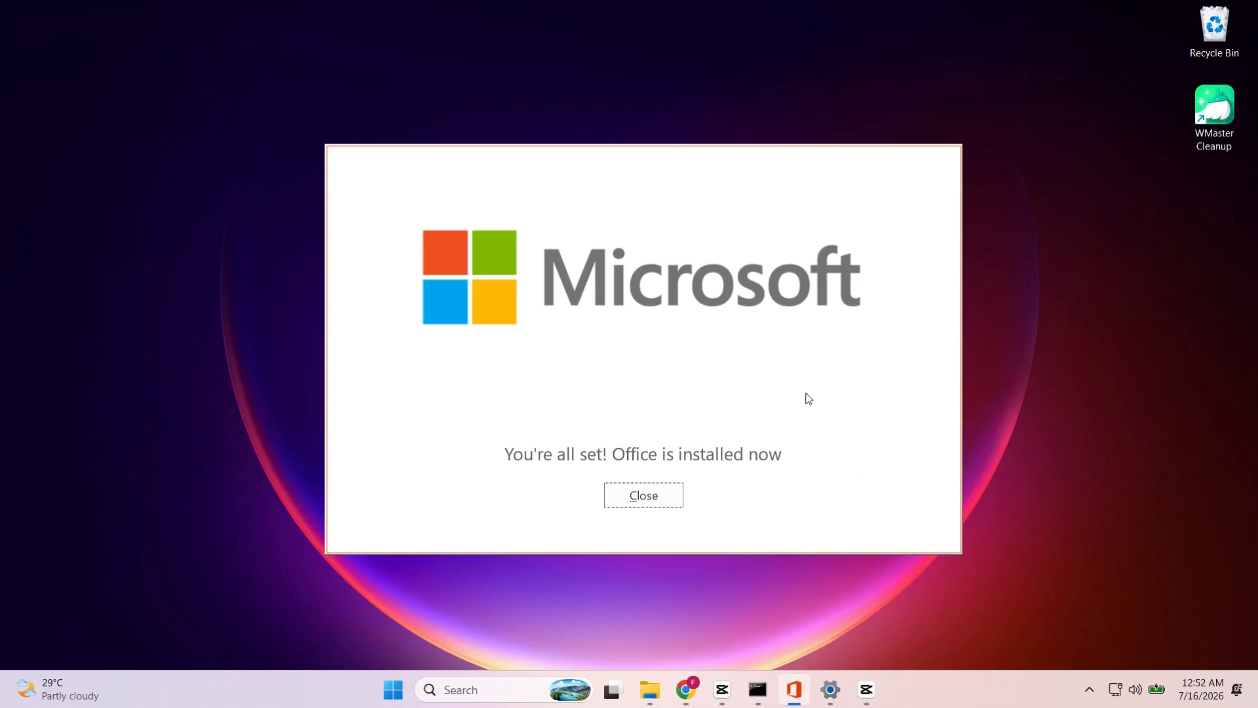
click(652, 501)
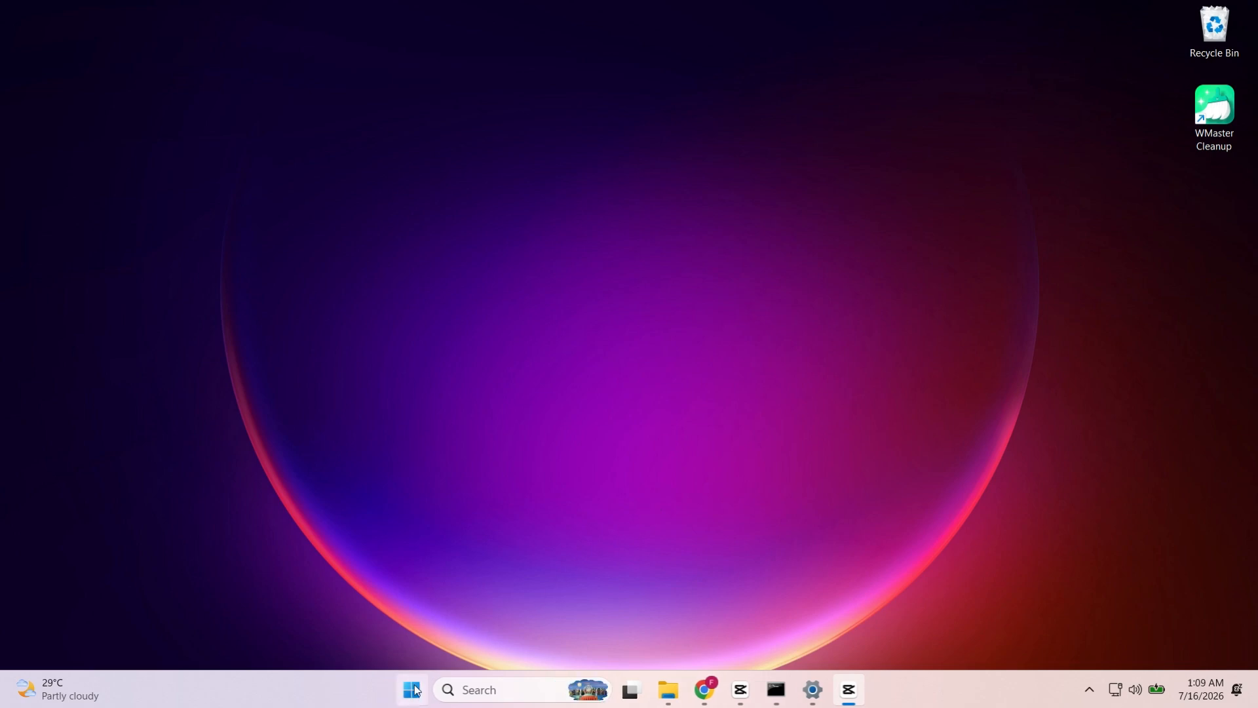
Step: Launch Word and show its account page to check the Office product and activation information
click(414, 689)
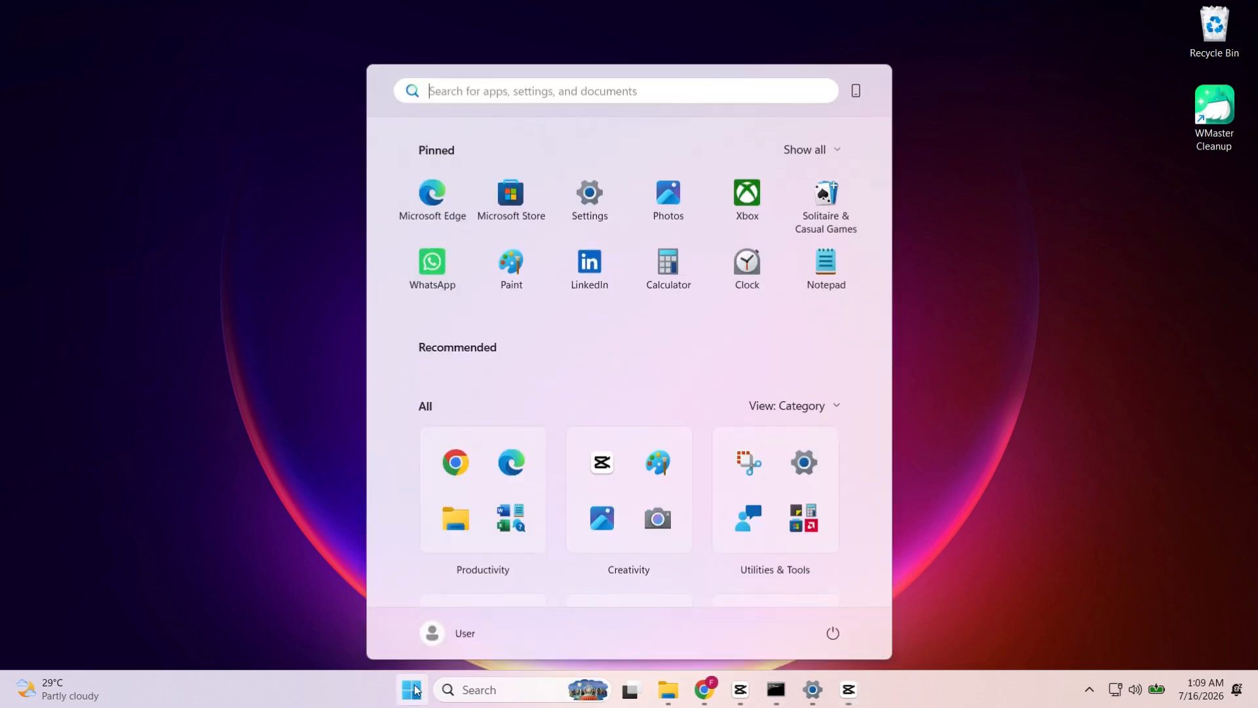
click(521, 528)
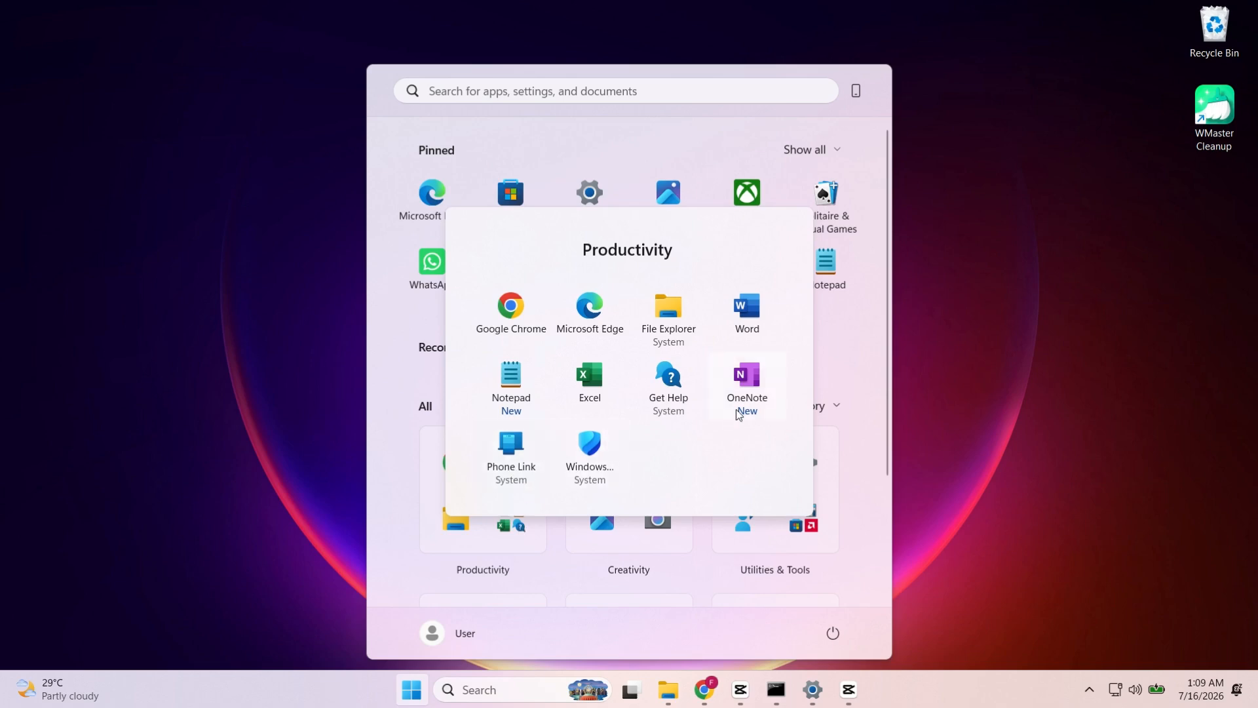
click(755, 323)
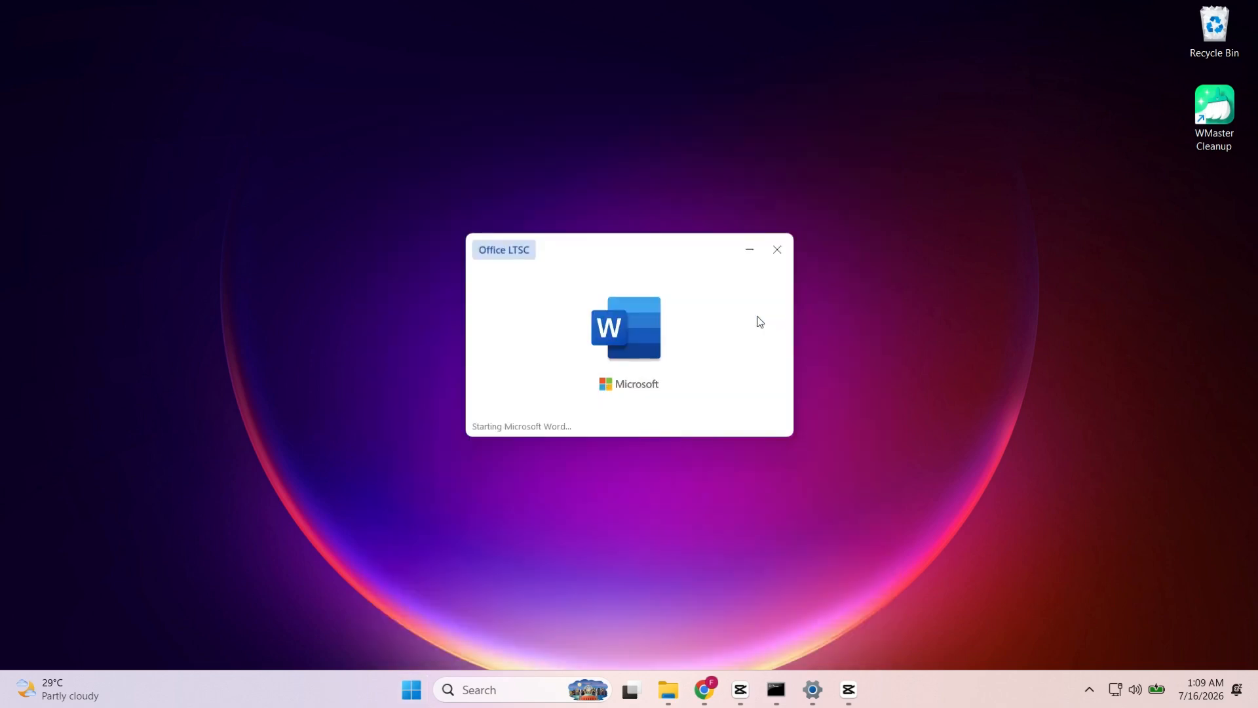
click(665, 467)
click(185, 459)
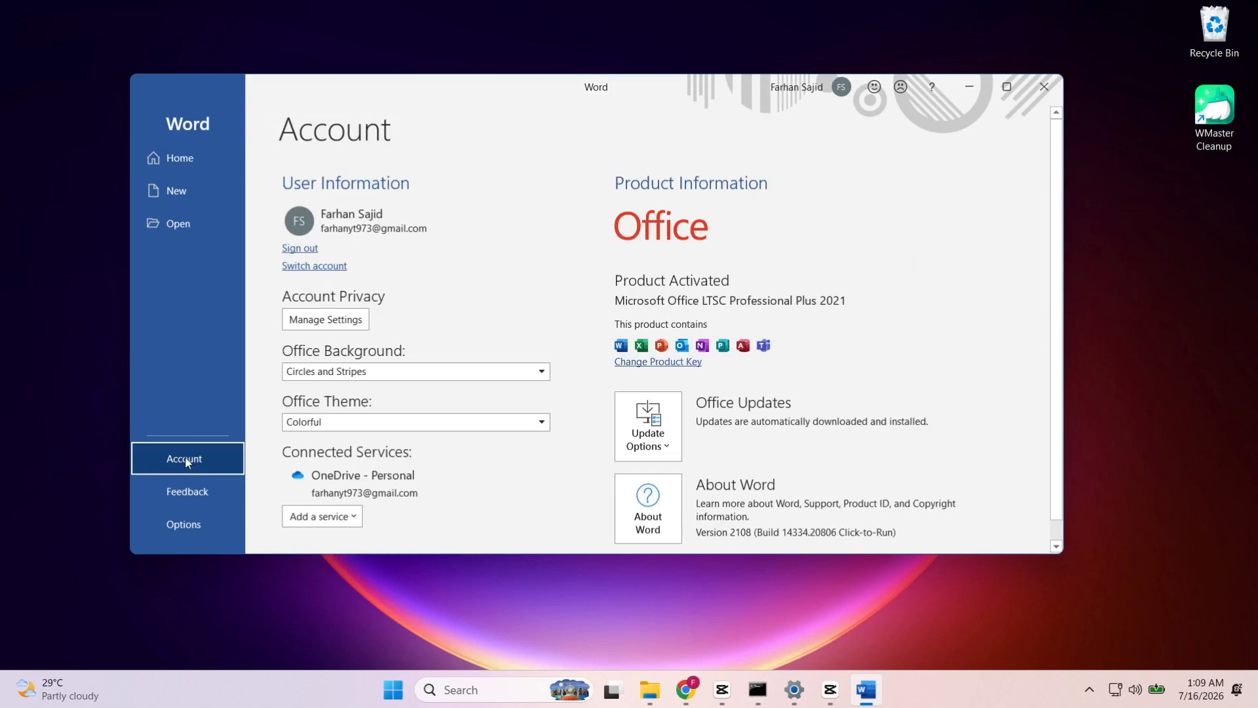
Step: Create a blank Word document and enter the text Subscribe
click(179, 163)
click(352, 254)
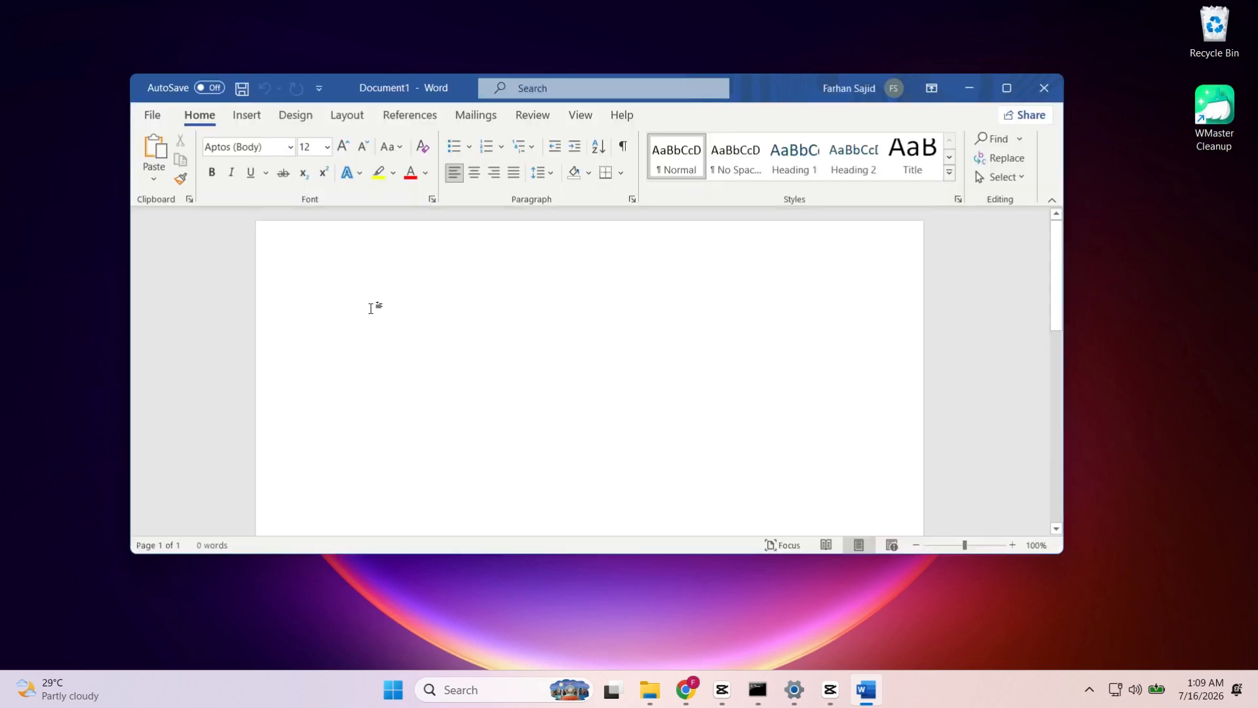
text(Subscribe)
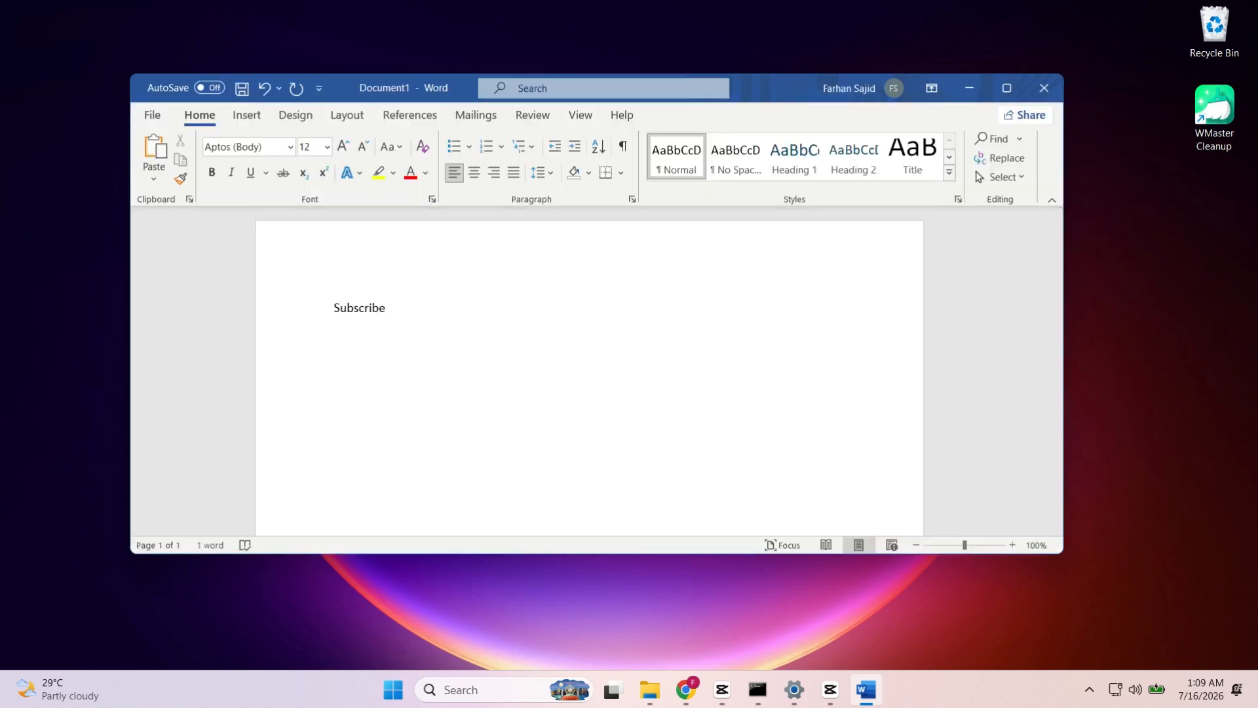
Step: Format all of the document's text as bold, italic and underlined
key(ctrl+a)
key(ctrl+b)
key(ctrl+i)
key(ctrl+u)
click(455, 323)
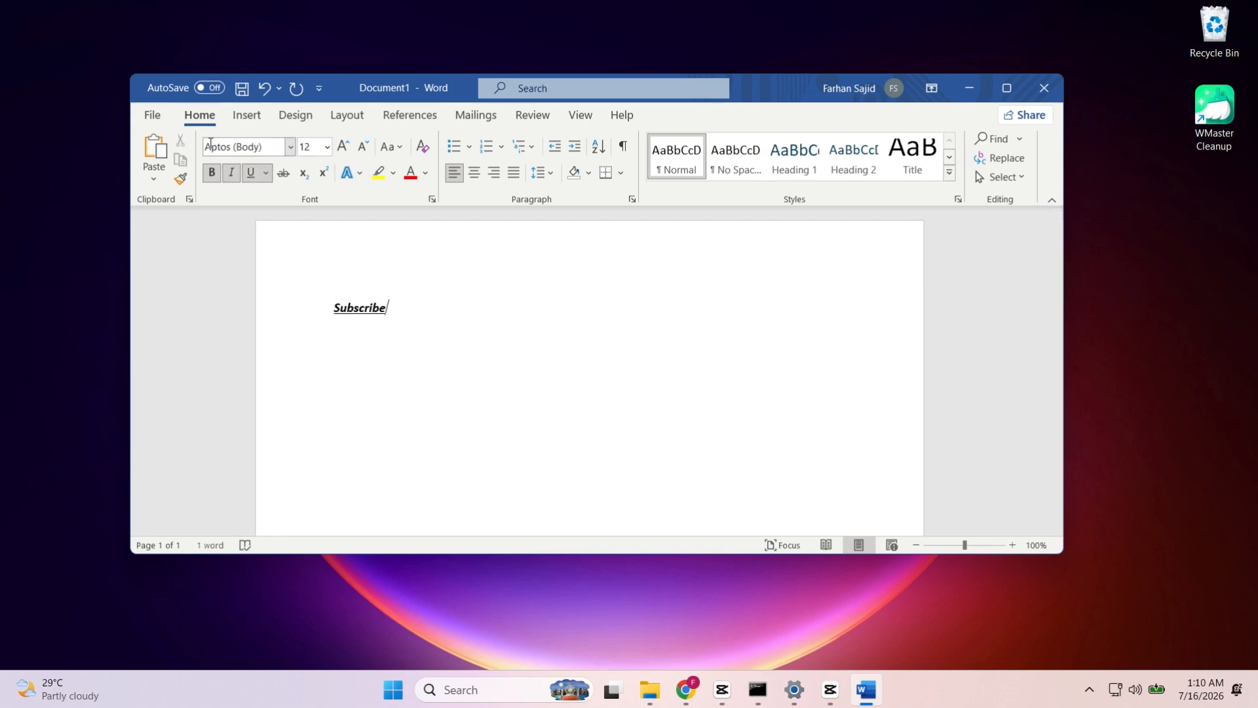
Step: Save the document to the Desktop as Subscribe.docx and close Word
click(152, 115)
click(177, 253)
click(327, 311)
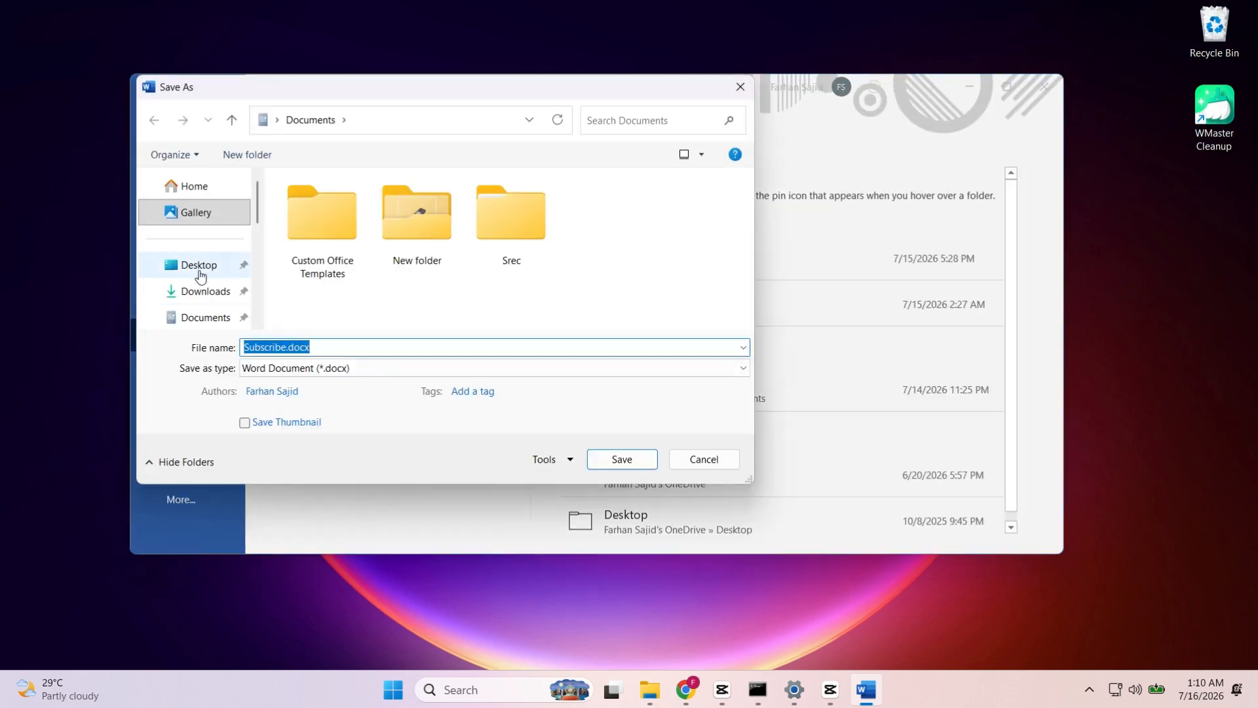
click(201, 275)
click(626, 464)
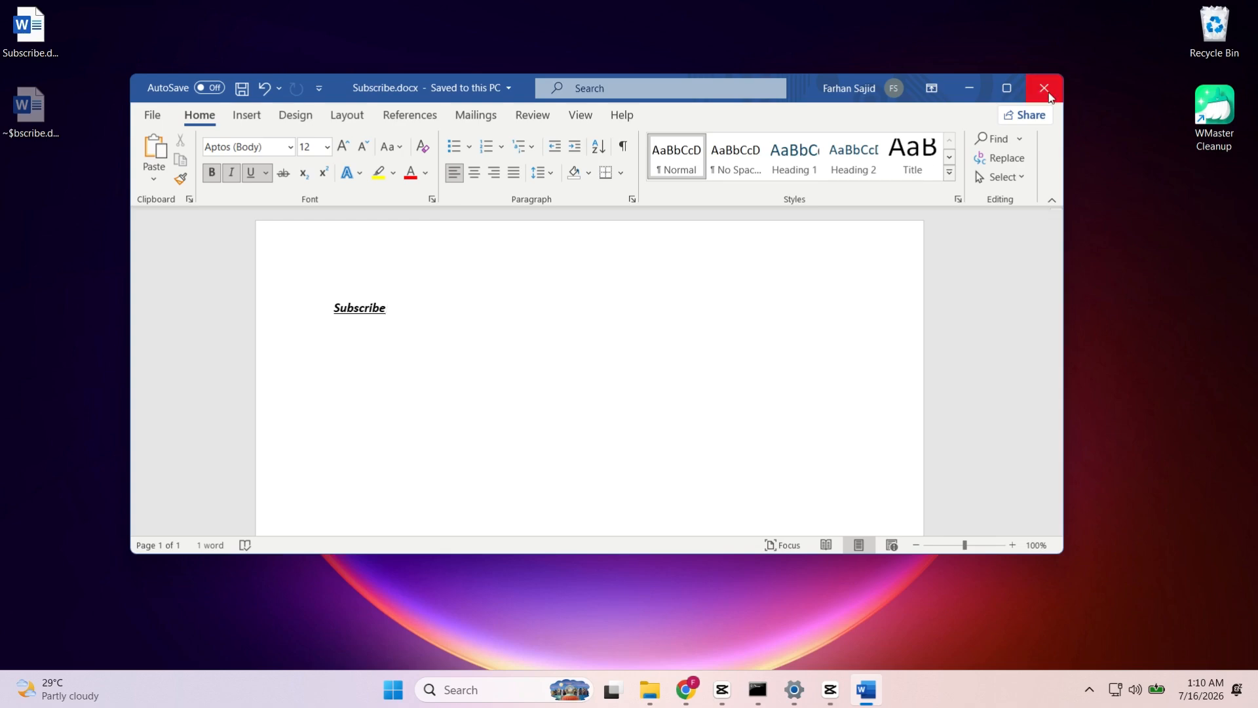
click(1044, 88)
Step: Launch Excel and show its account page to check the Office product and activation information
click(410, 689)
click(497, 460)
click(590, 372)
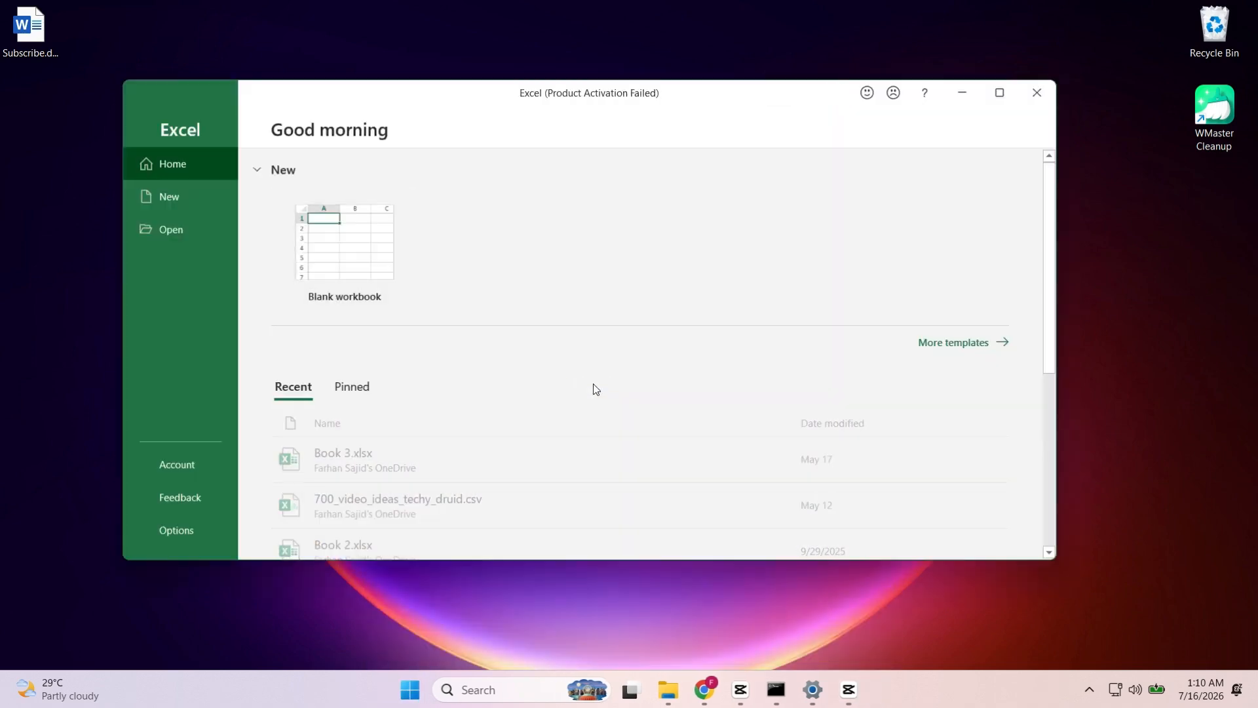
click(185, 445)
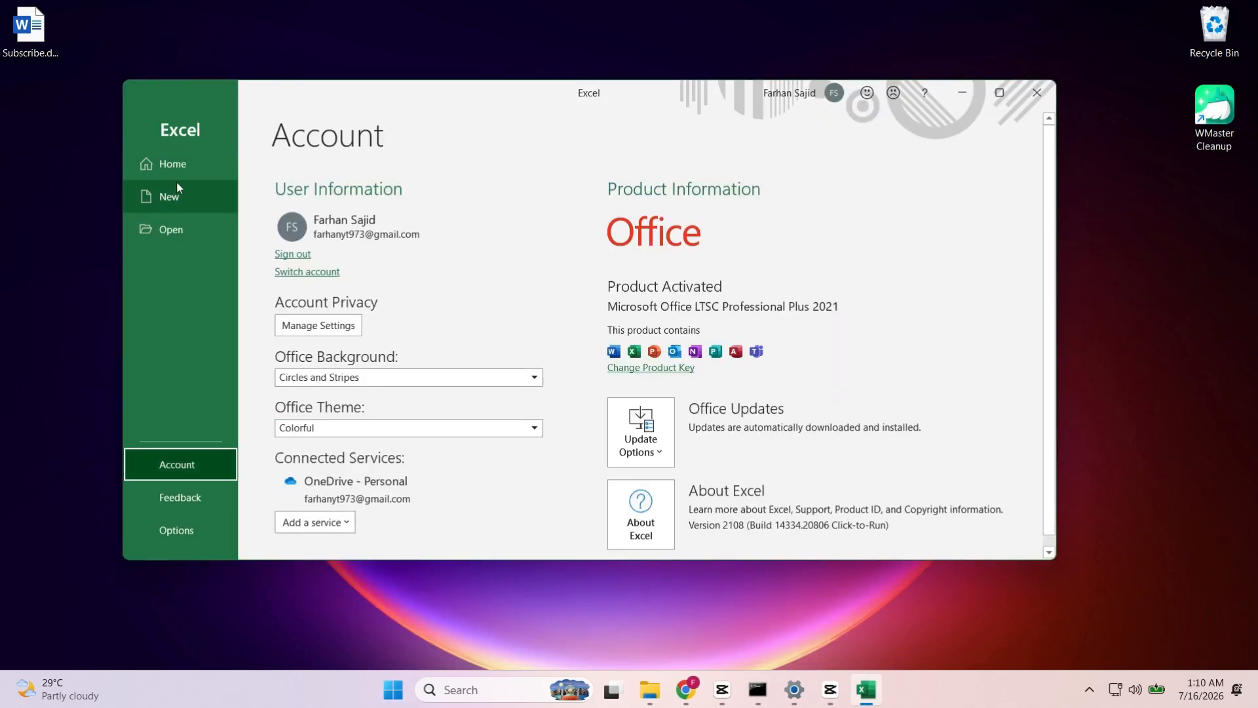